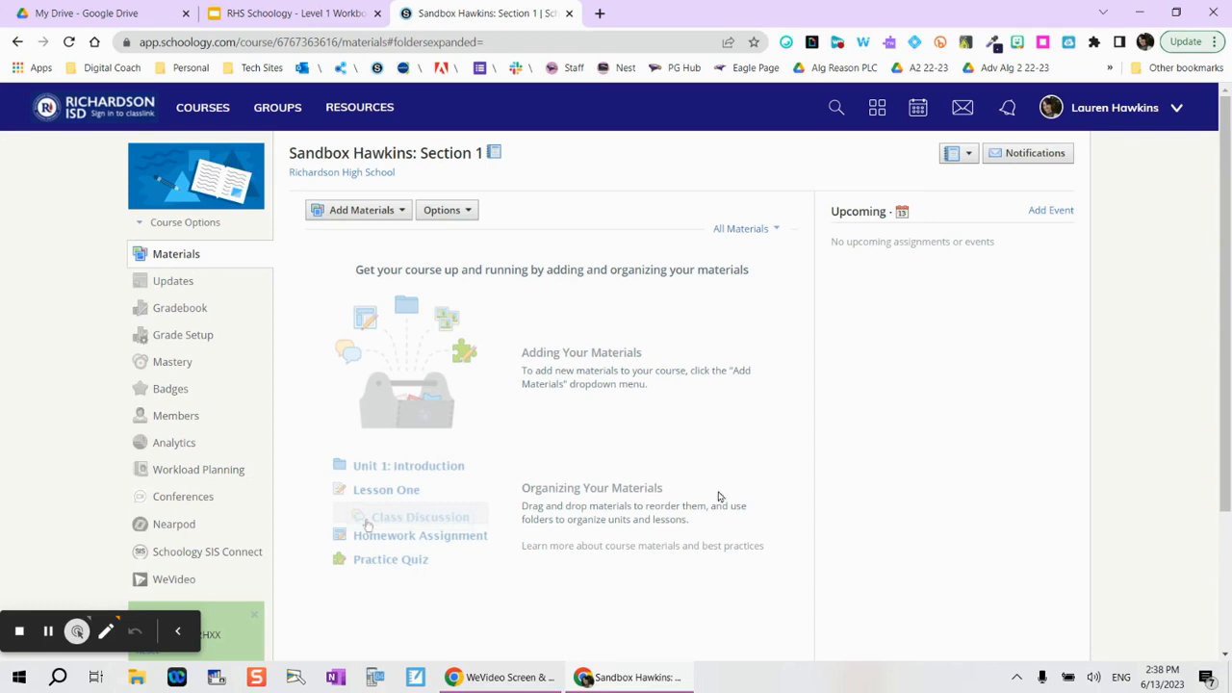
Step: On the empty Materials page, open the Add Materials list and choose Add Folder
click(358, 212)
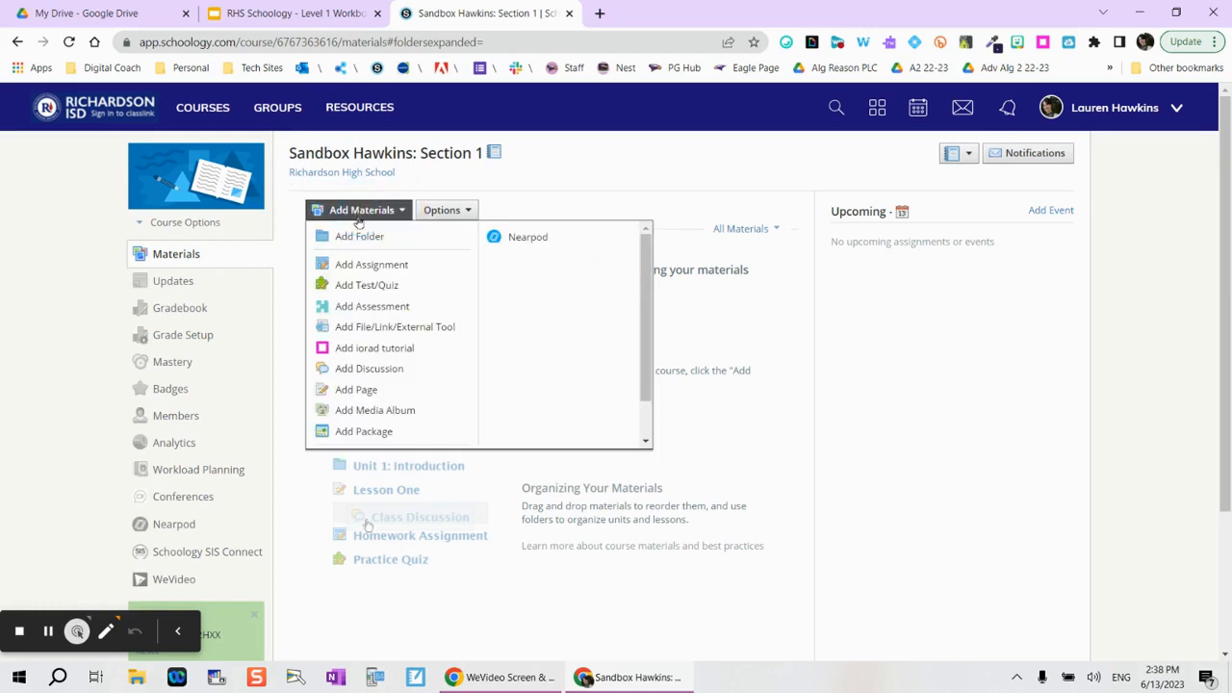
click(355, 241)
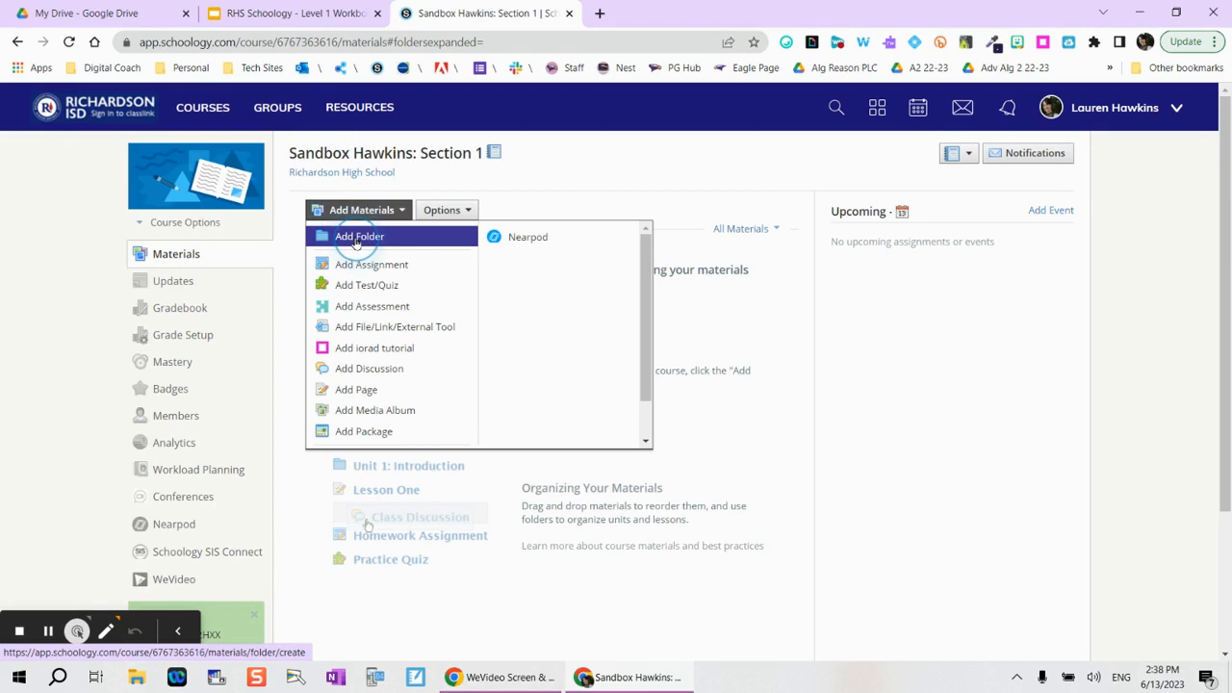
Step: Title the folder 'Course Information', make it dark grey, describe it 'Syllabus, Contact me and About me!', and select 'Contact me'
text(Course Information)
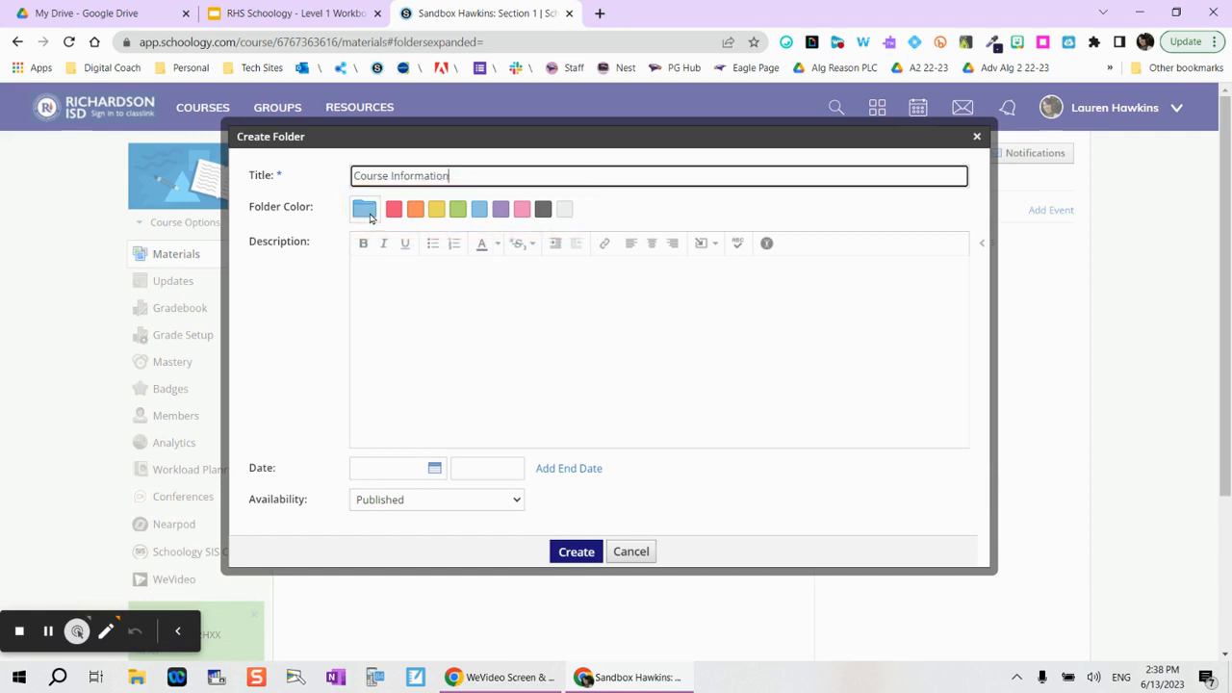
click(543, 209)
click(495, 267)
text(Syllabus, Contact me and About me!)
drag(449, 270, 396, 269)
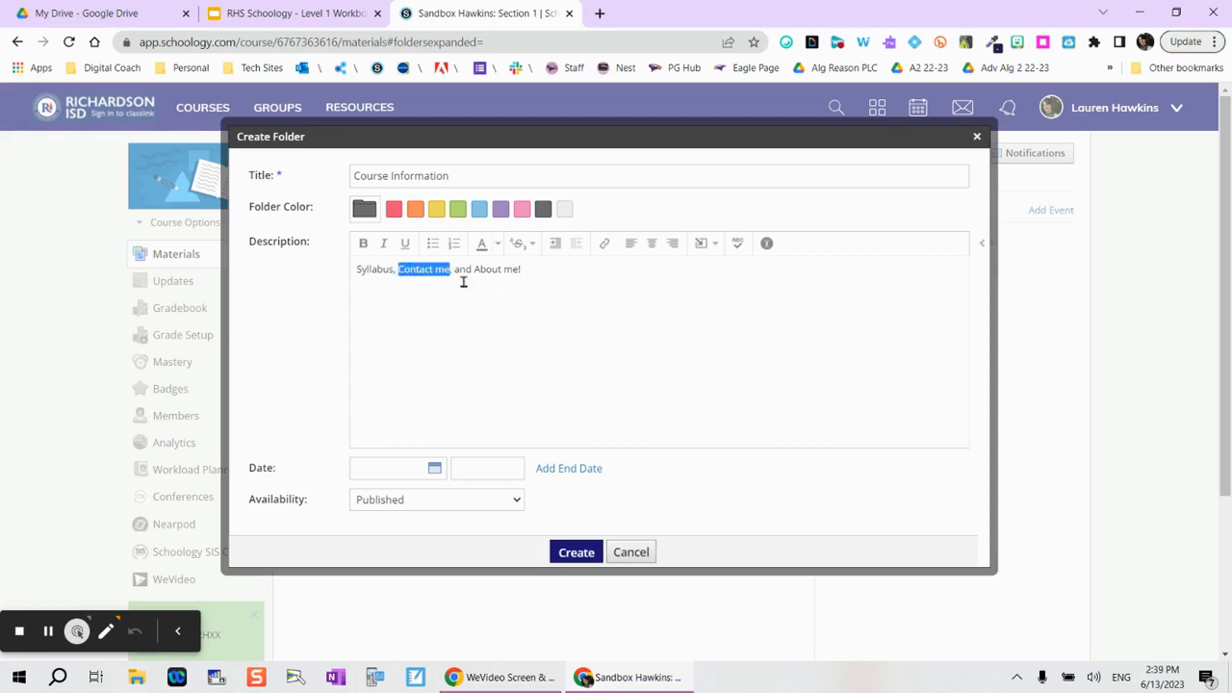
click(604, 245)
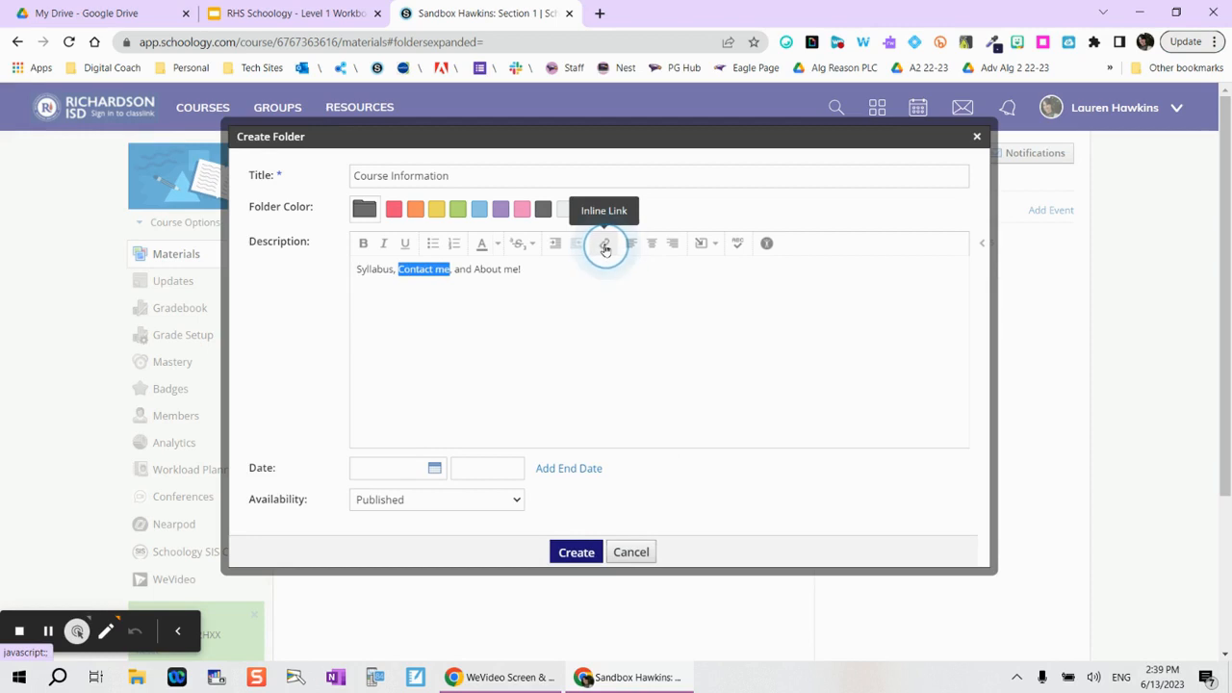
Step: Link 'Contact me' to the teacher's mailto e-mail address, set to open in a new tab
click(605, 246)
click(596, 362)
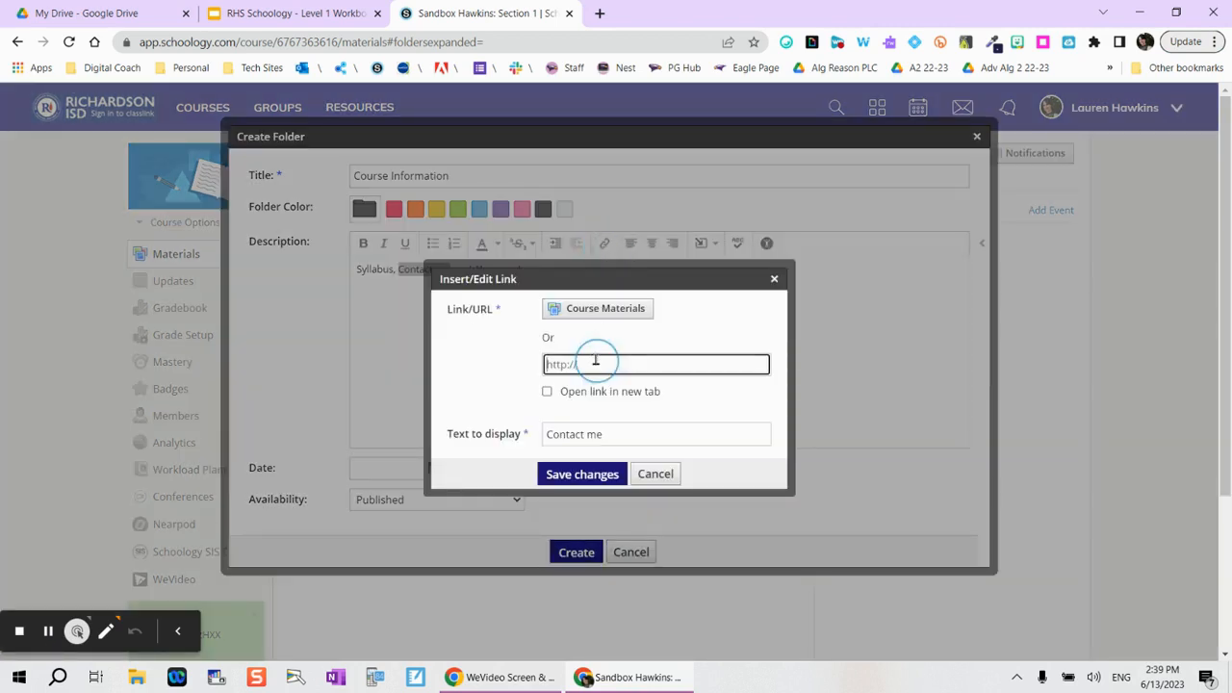
click(544, 391)
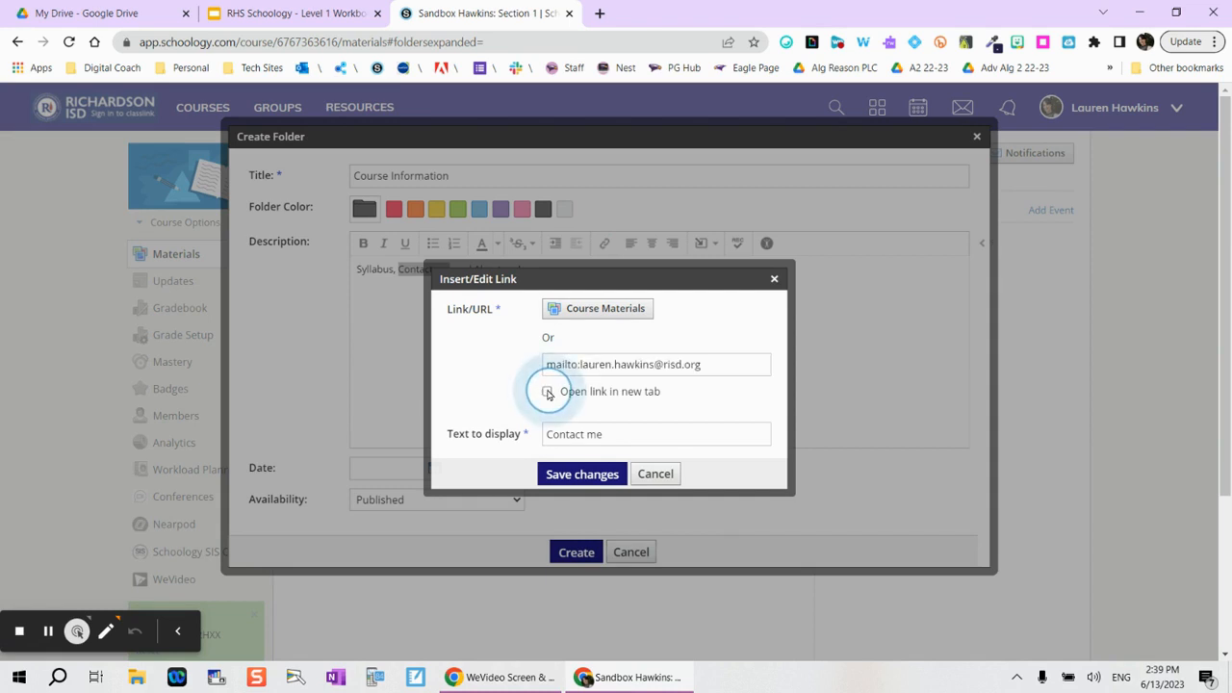
click(548, 393)
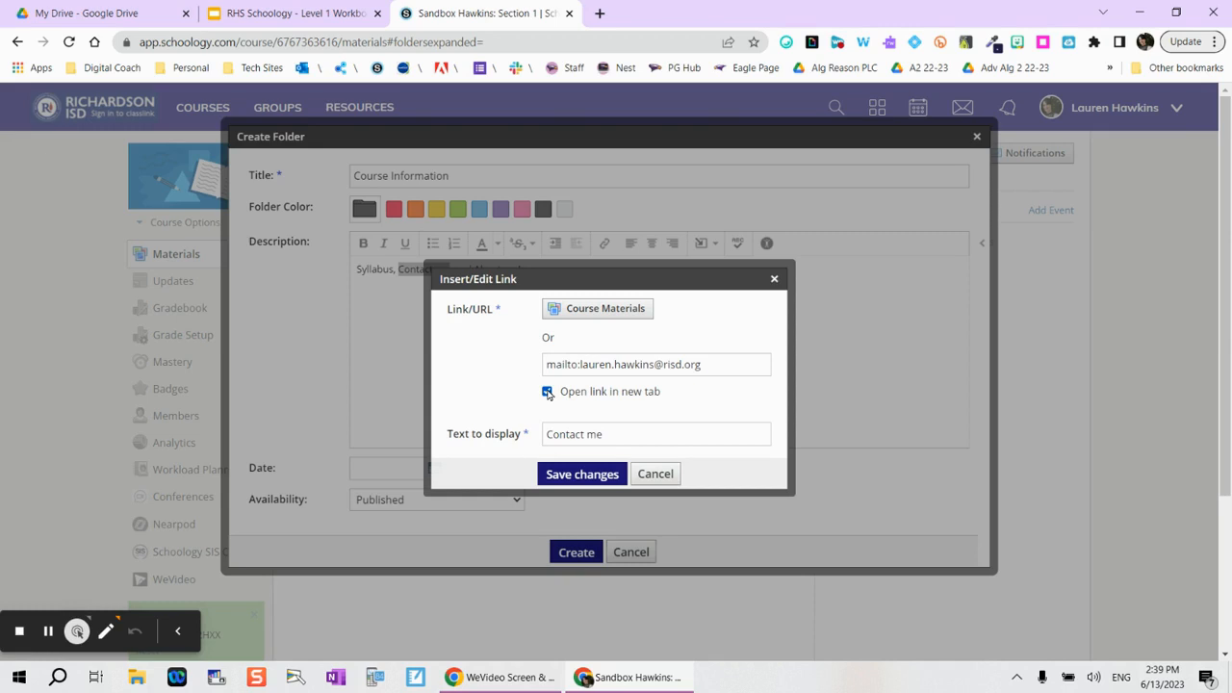
click(568, 480)
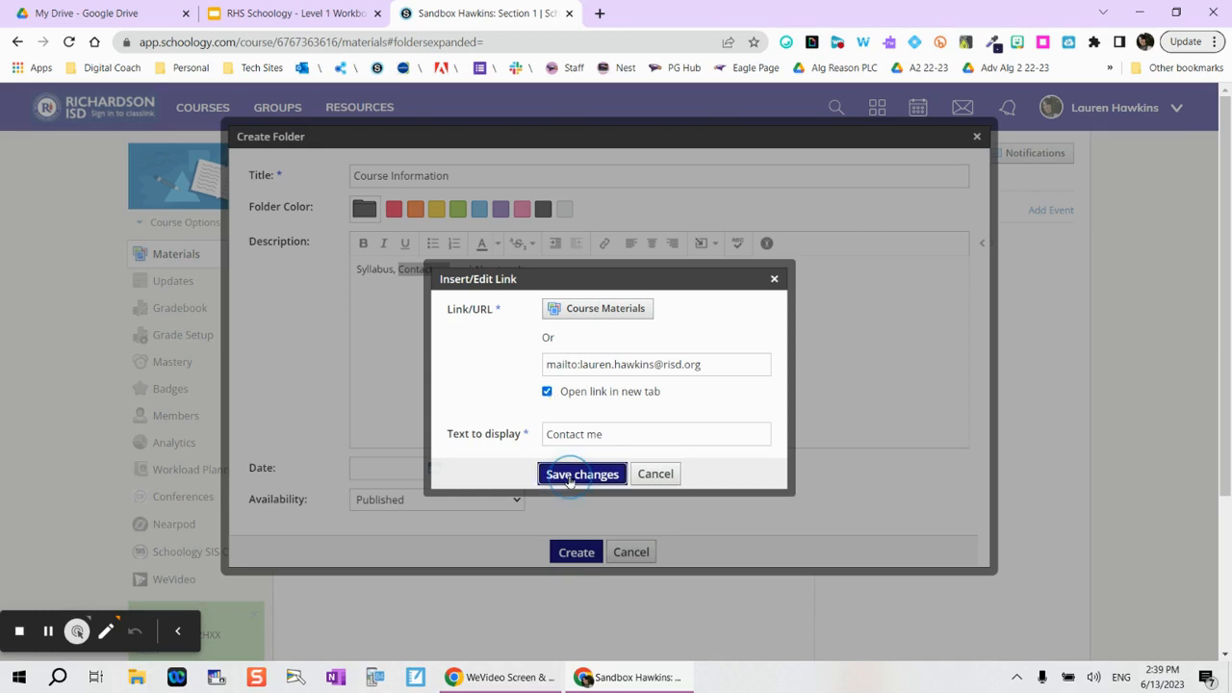
click(569, 479)
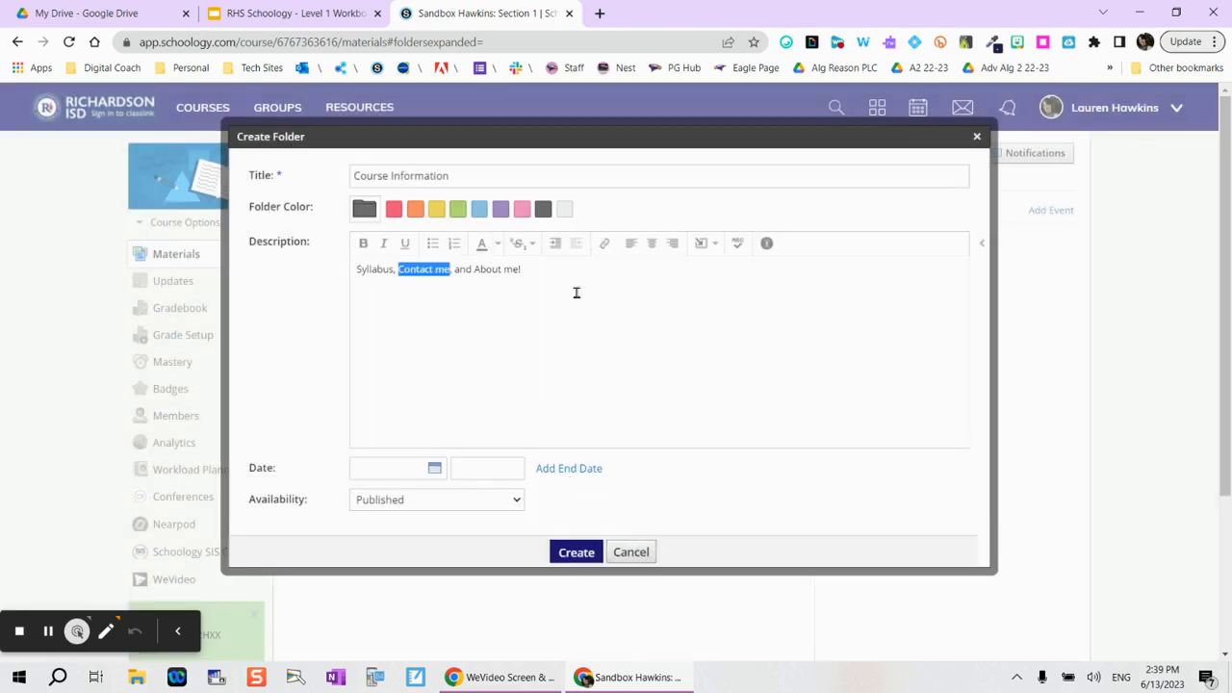
Step: Bold the 'Contact me' link, add an empty line below the description, and show the Insert Content options
click(364, 243)
click(545, 272)
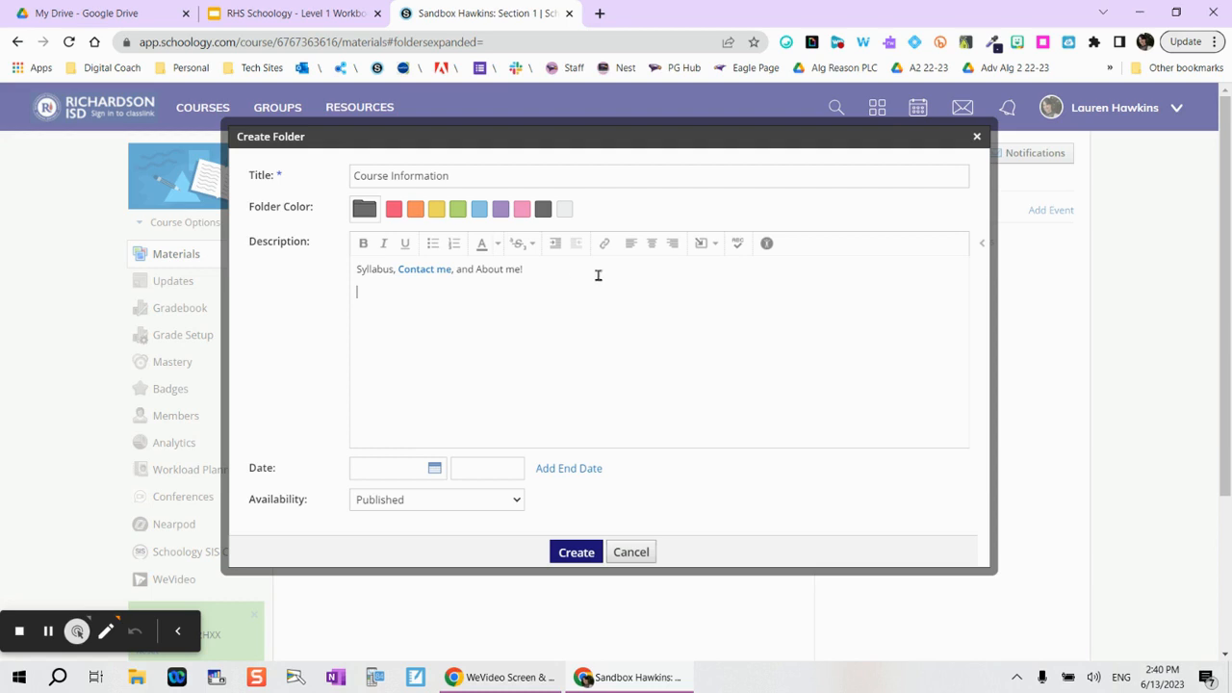
key(Return)
click(703, 245)
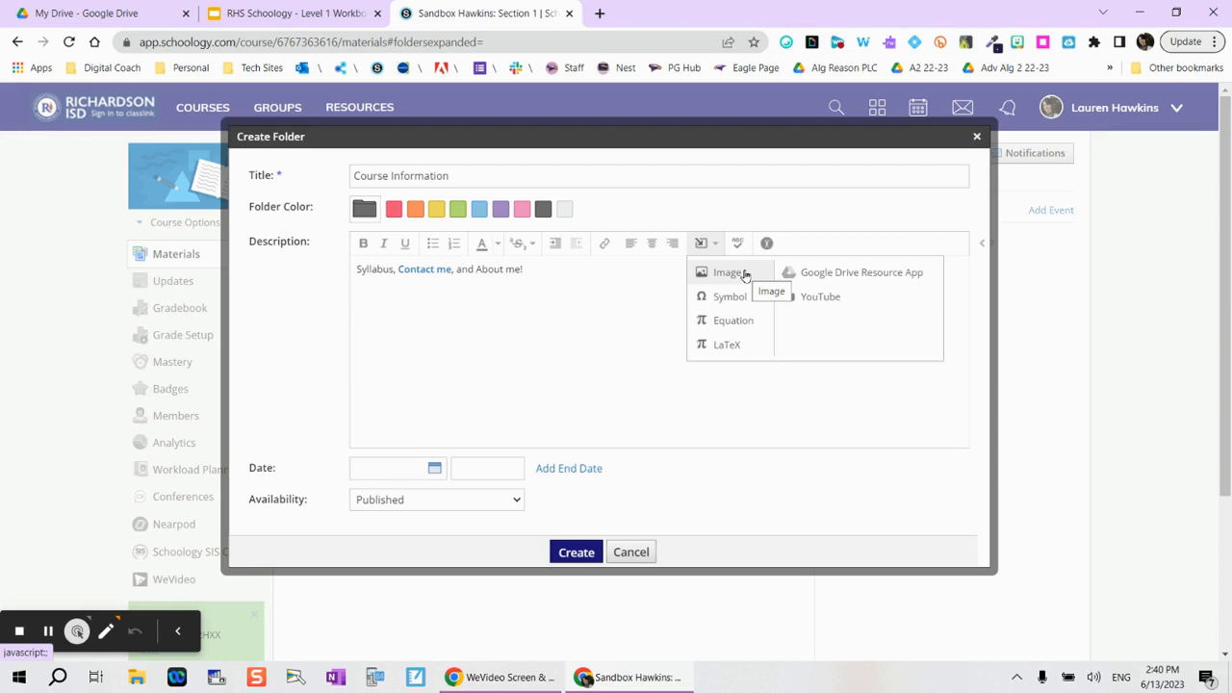
Step: Start inserting an image From the Web, cancel without adding anything, and return to the empty line
click(739, 273)
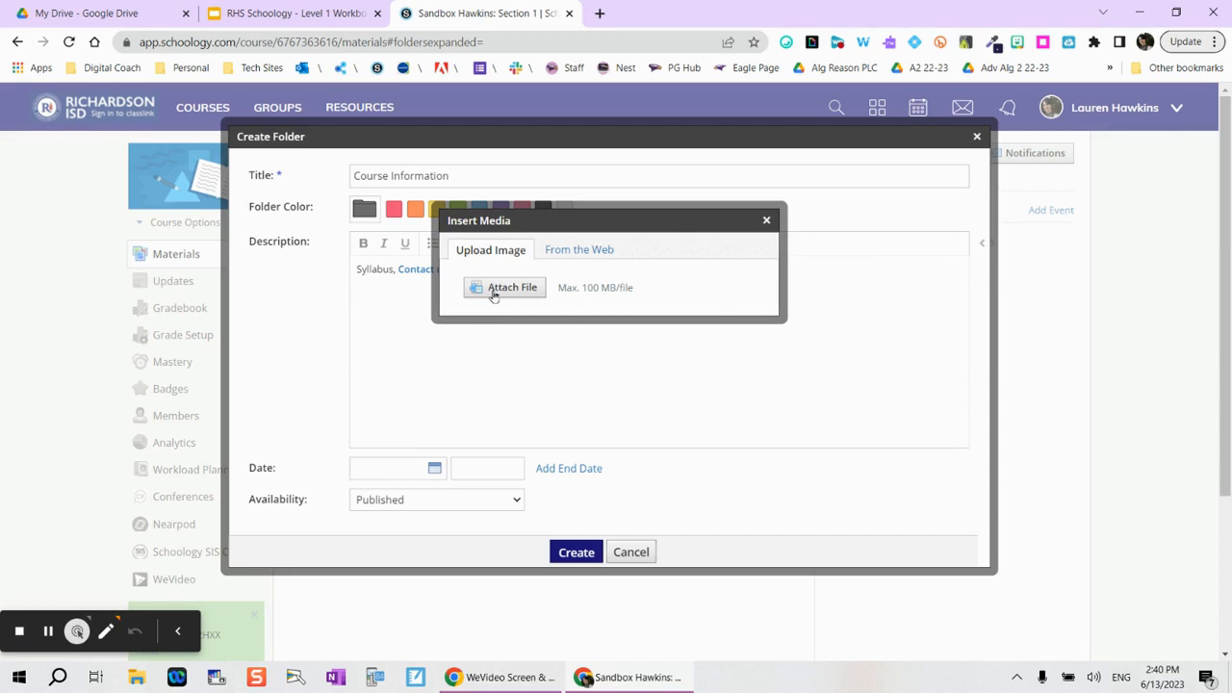
click(588, 252)
click(593, 275)
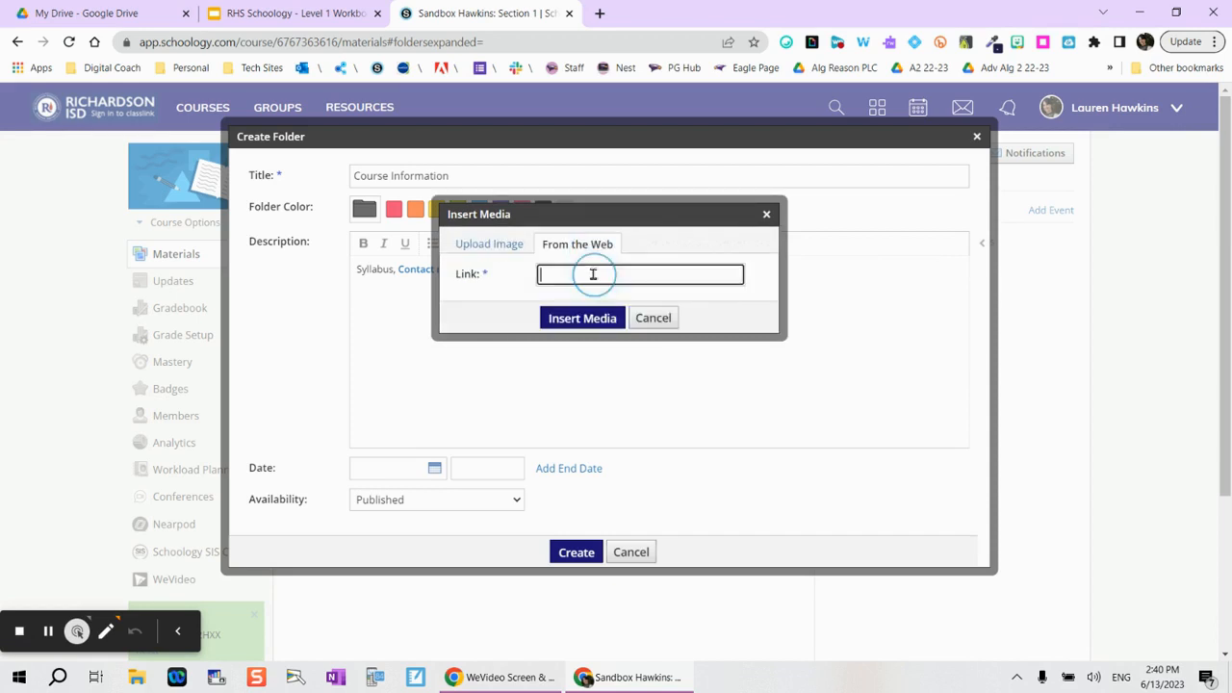
click(655, 317)
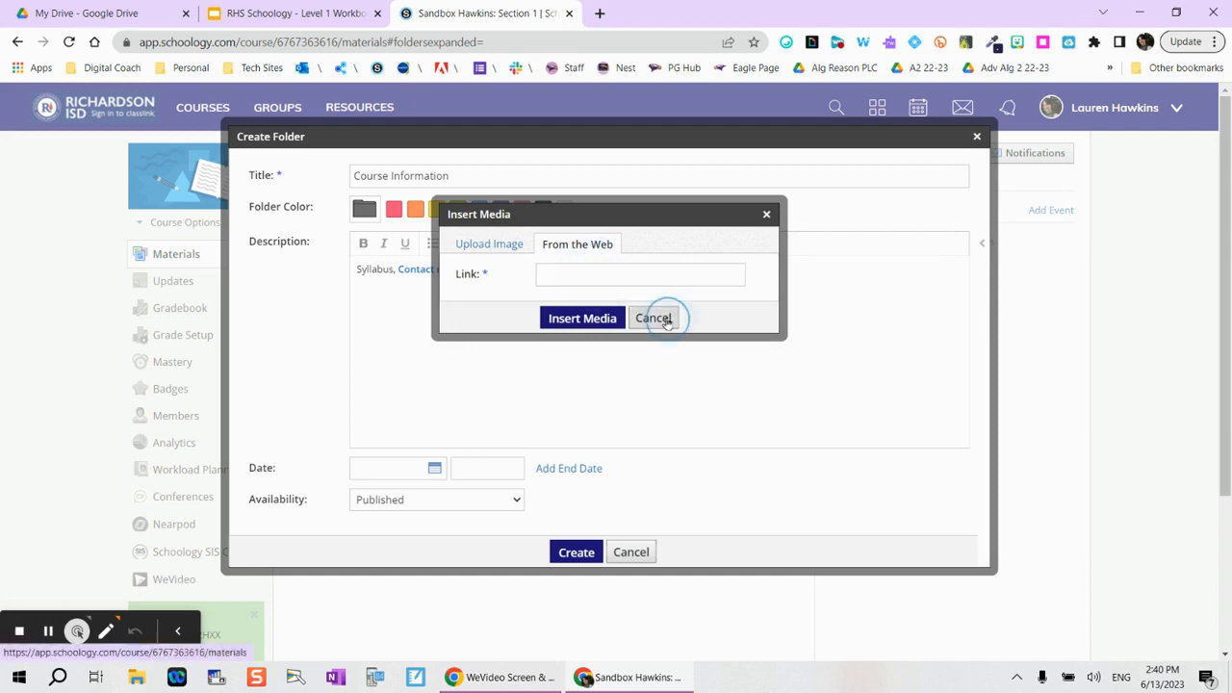
click(382, 291)
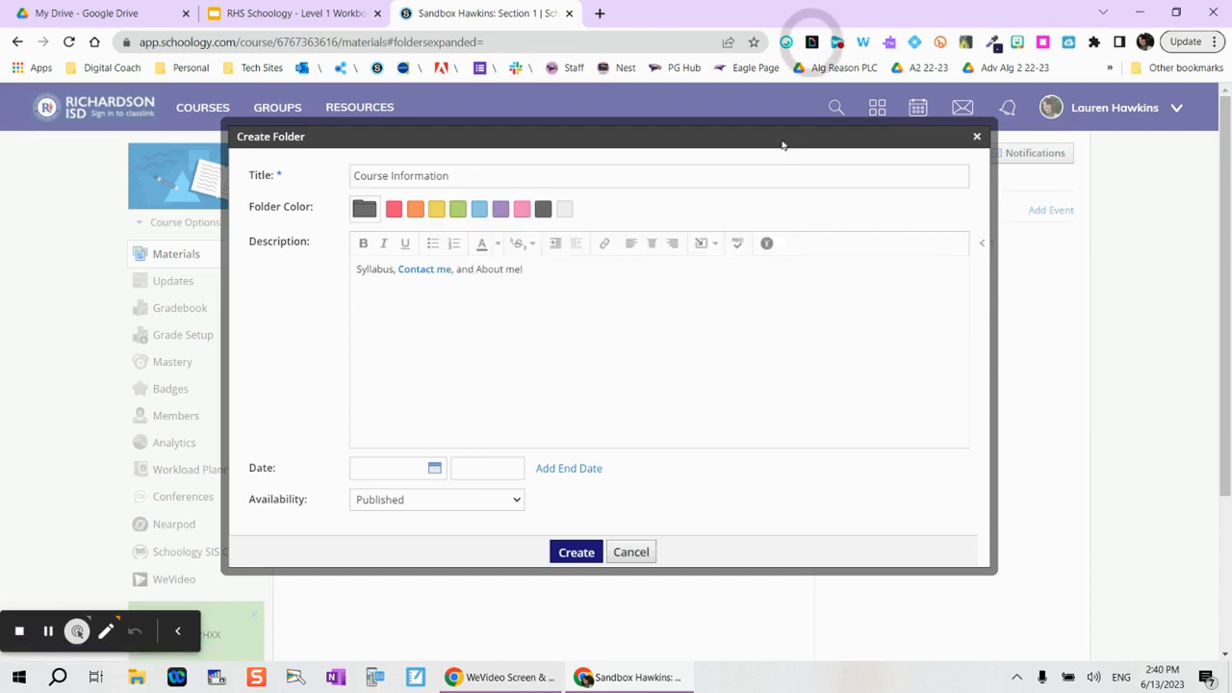
Step: Search GIPHY for 'welcome' and copy the Brooklyn Nine-Nine WELCOME! GIF
click(812, 43)
text(welcome)
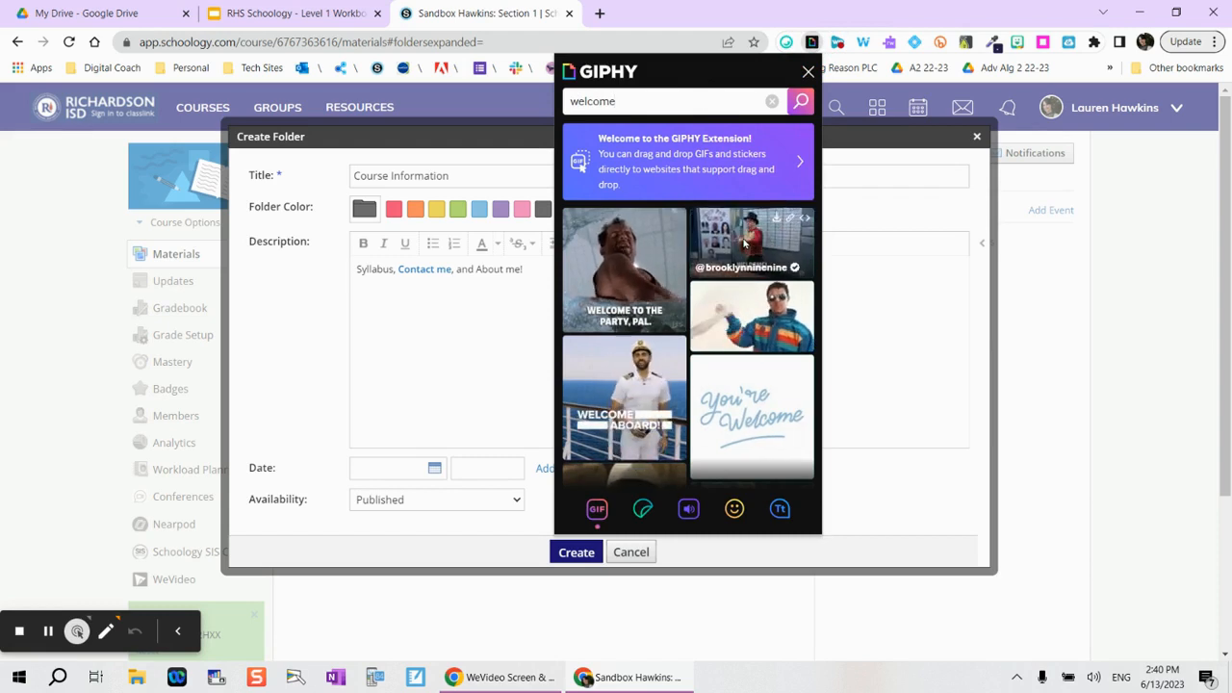
click(744, 244)
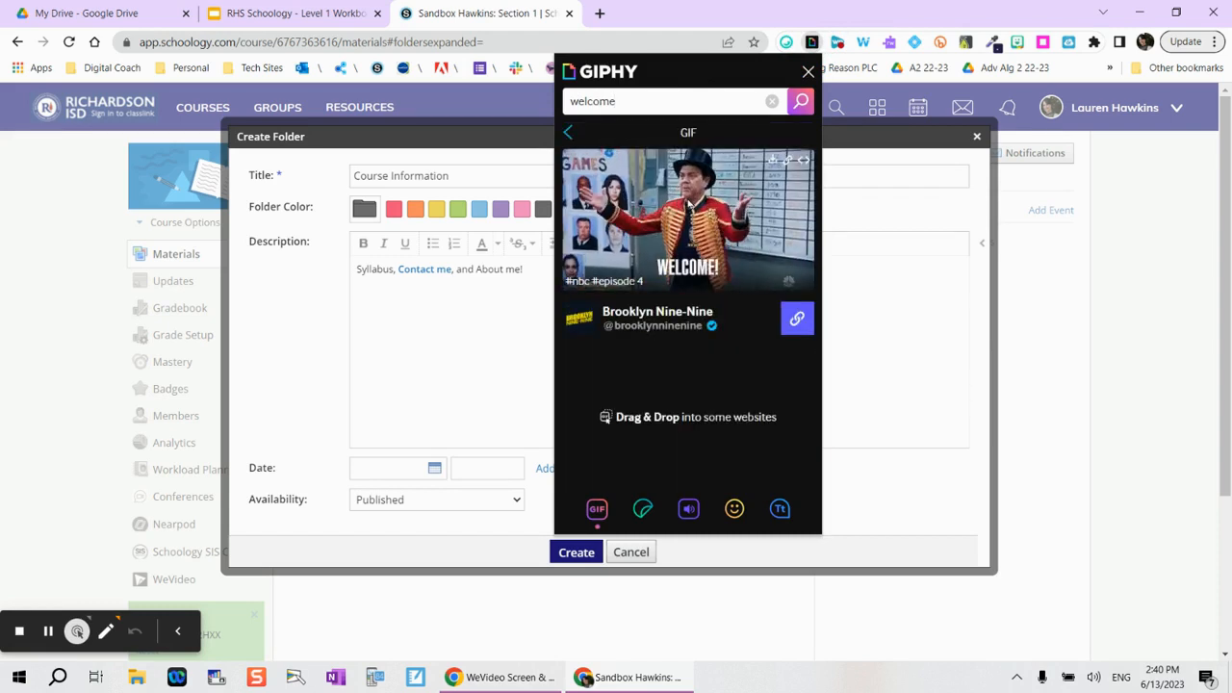
right_click(702, 201)
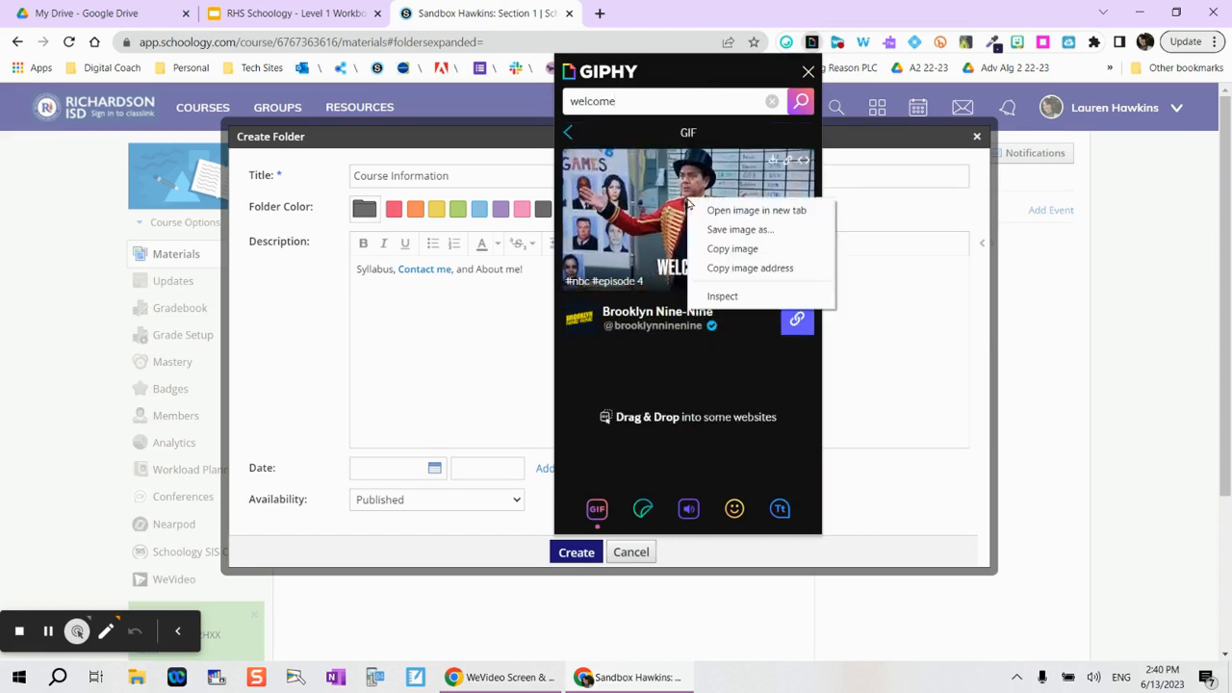
click(738, 249)
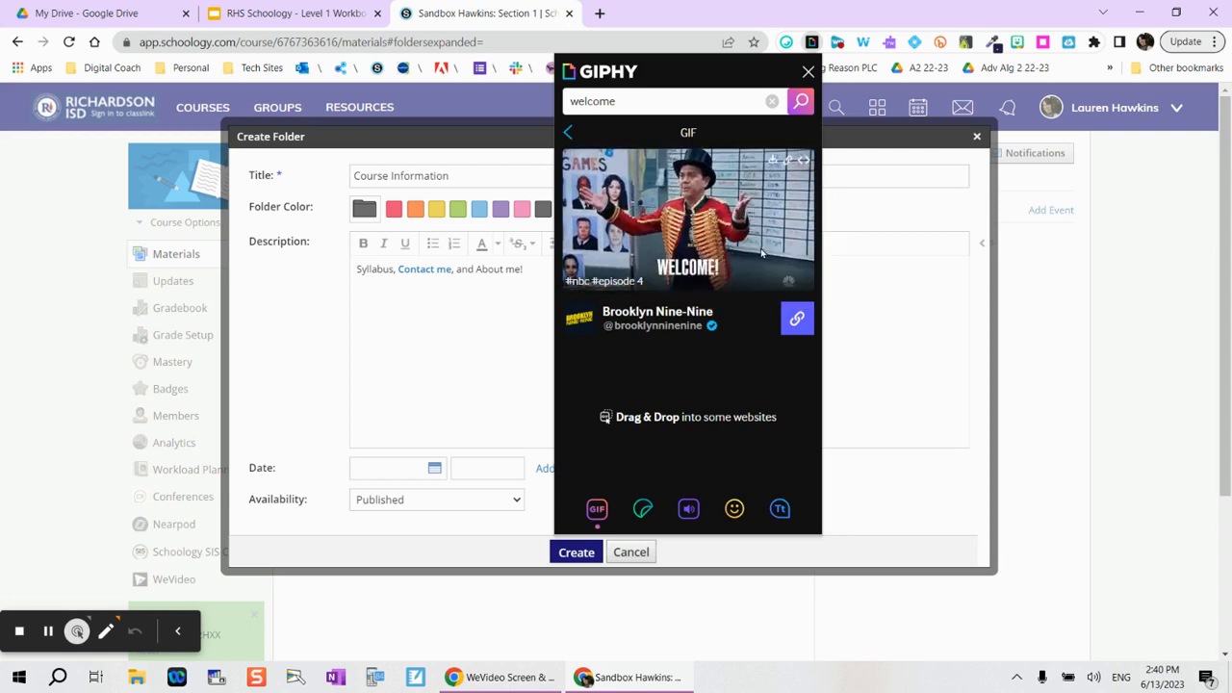
Step: Paste the WELCOME! GIF below the description and shrink it to a small thumbnail
click(376, 286)
key(ctrl+v)
click(717, 292)
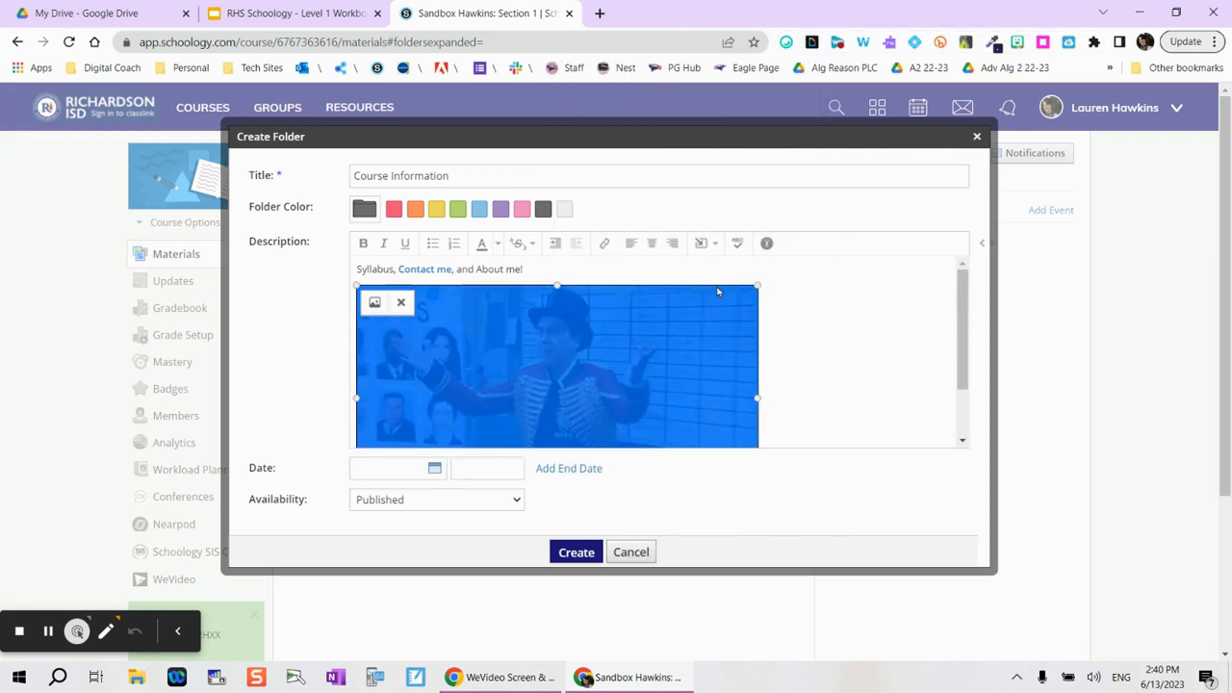
drag(523, 414, 461, 447)
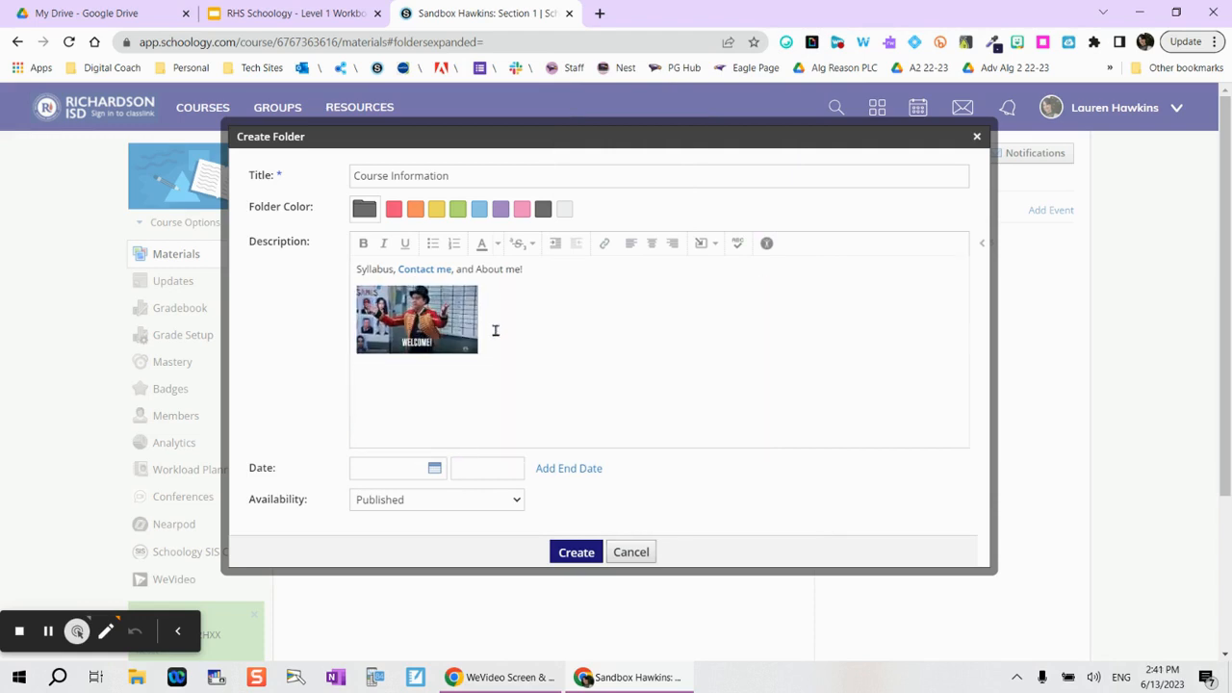
click(813, 45)
Step: Search GIPHY stickers for 'start' and copy the green START sticker
text(start)
key(Return)
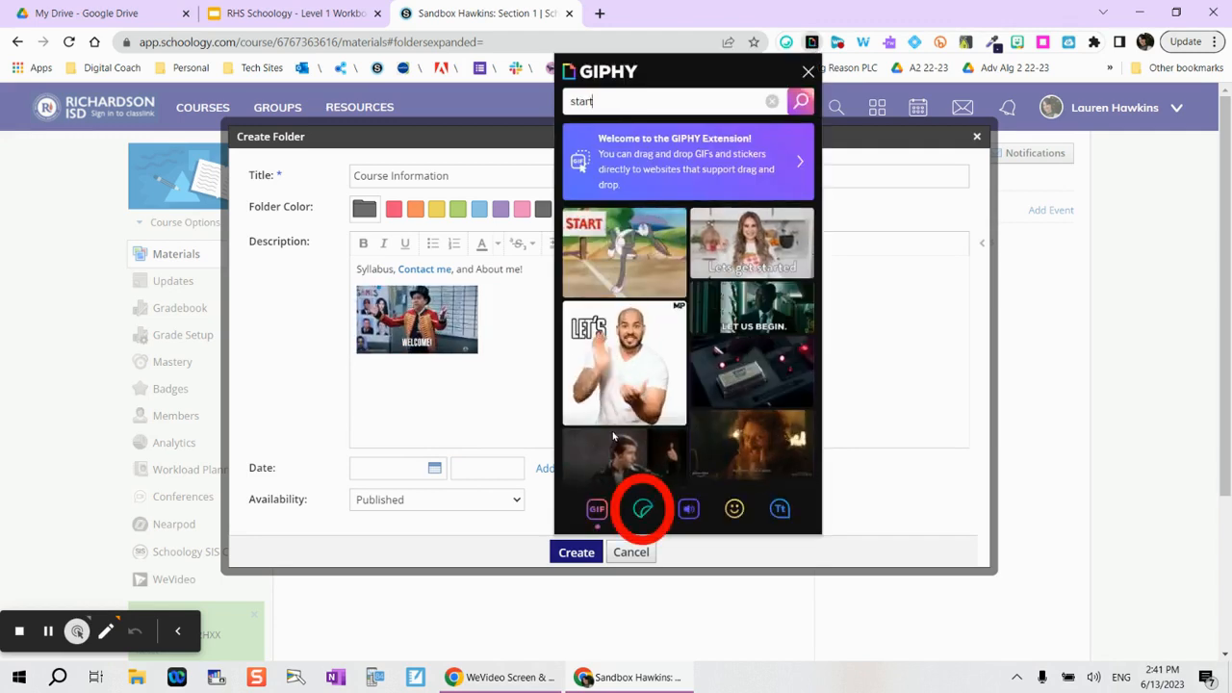
click(643, 510)
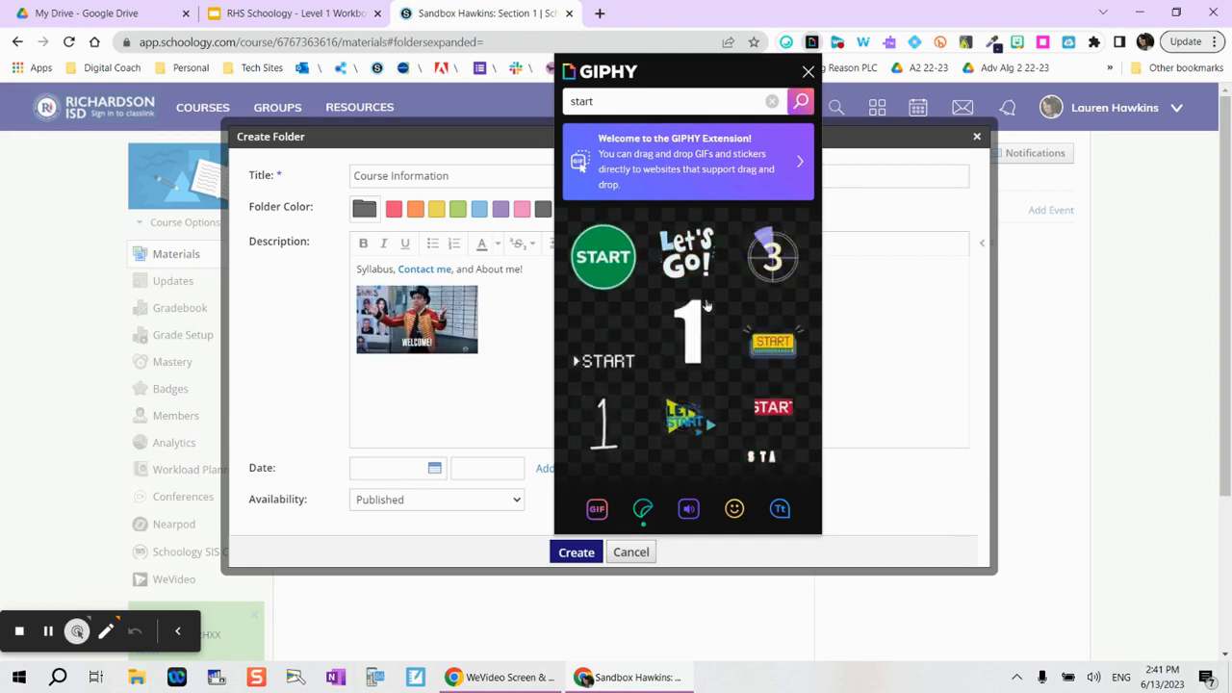
click(621, 269)
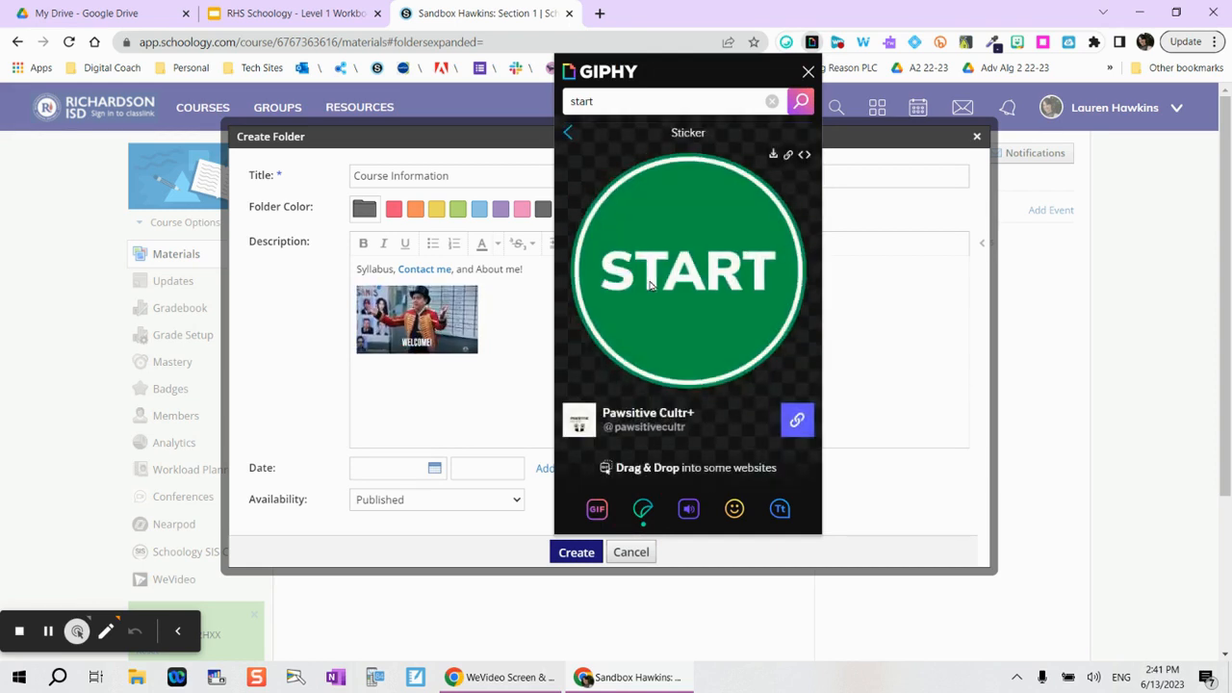
right_click(652, 285)
click(679, 332)
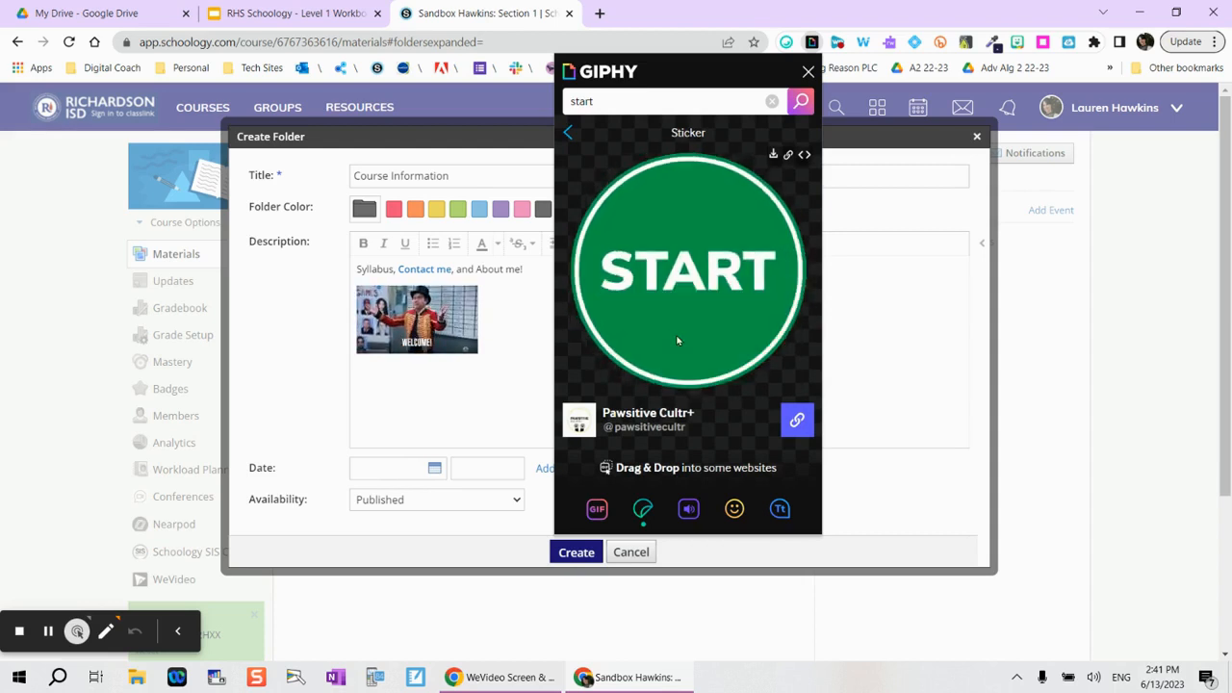
Step: Replace the welcome GIF in the description with the pasted START sticker
click(506, 302)
key(BackSpace)
key(ctrl+v)
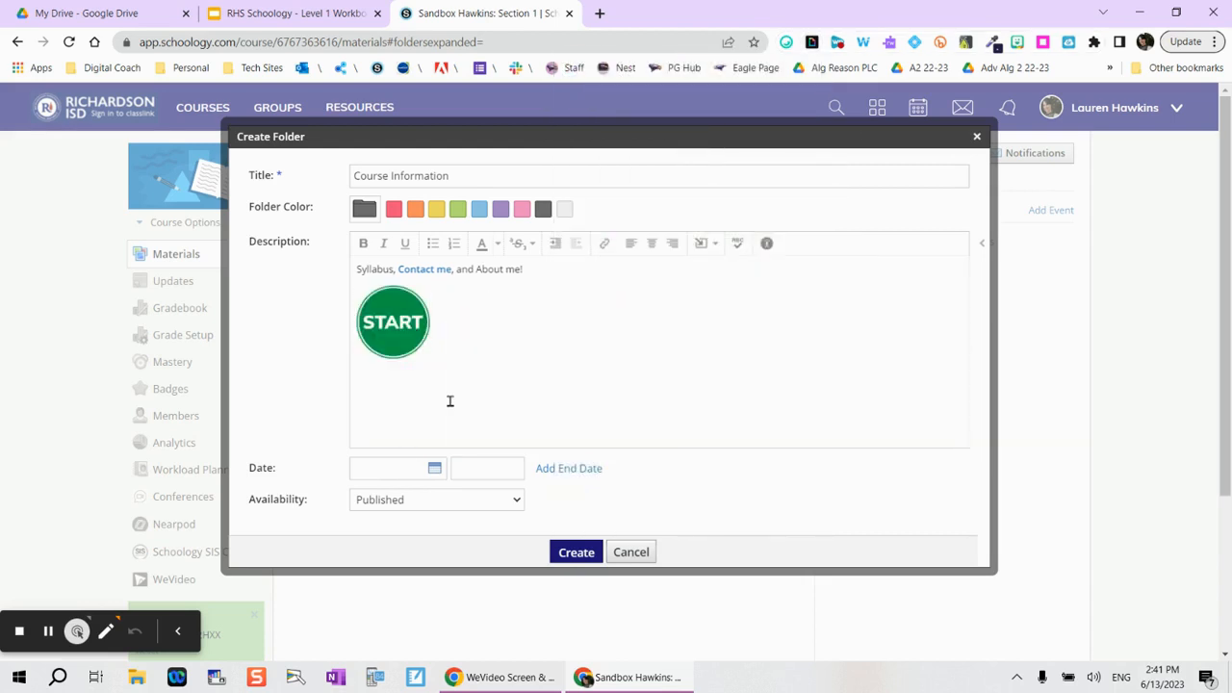
Step: Set the folder's availability to 'Publish on start date'
click(419, 502)
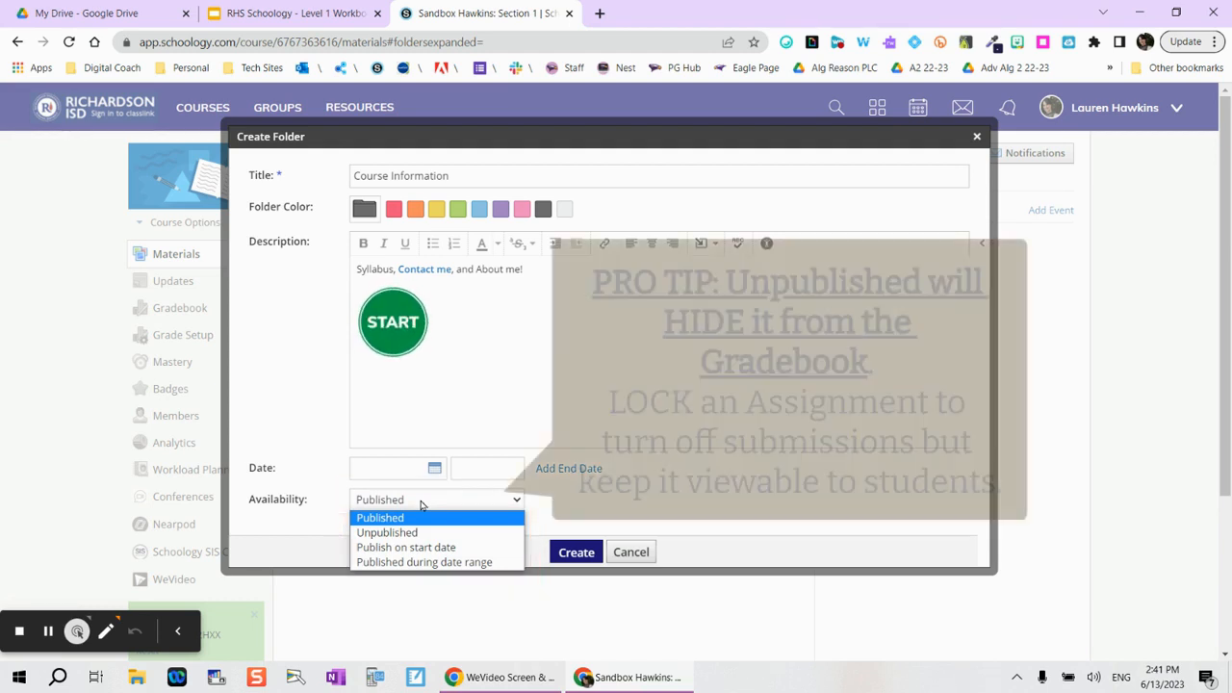
click(428, 534)
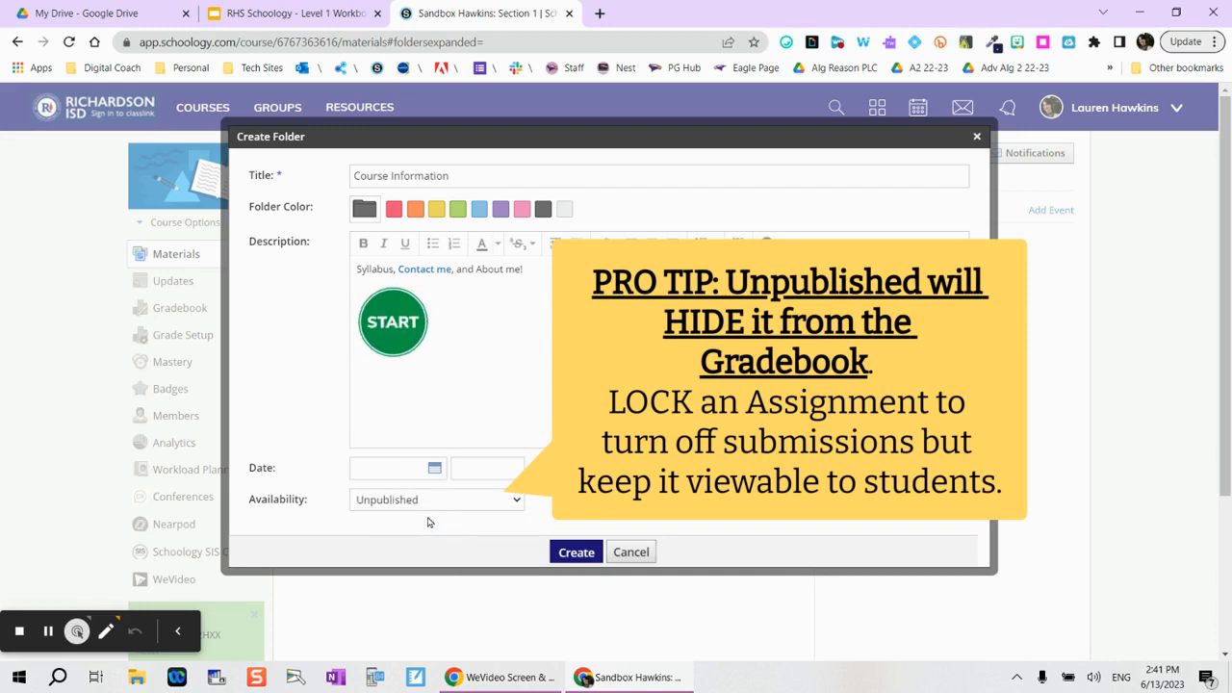
click(485, 506)
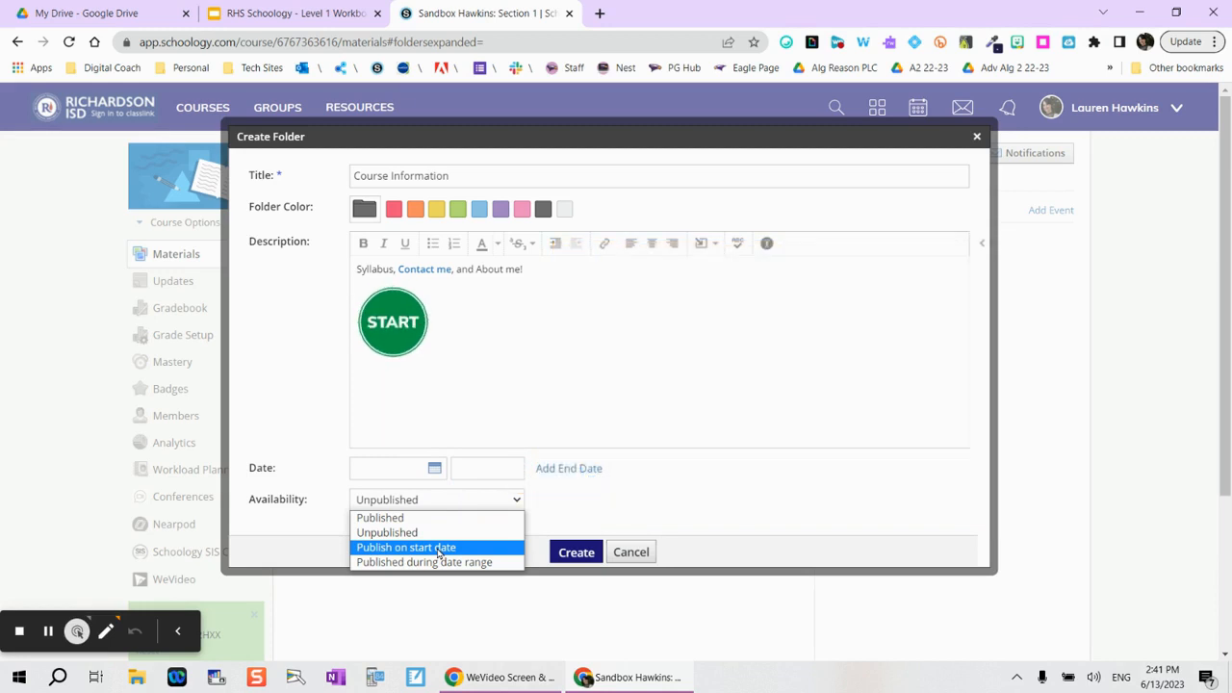
click(438, 549)
Step: Pick 8/14/23 12:00am as the start date and create the Course Information folder
click(434, 468)
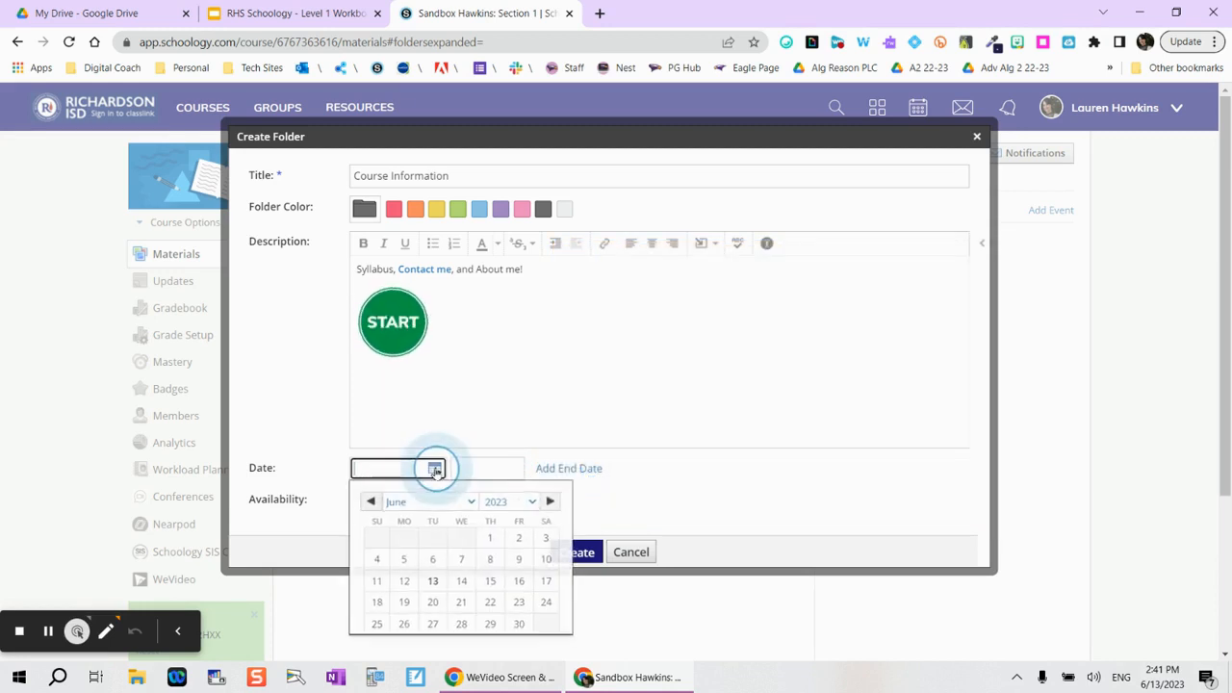
click(552, 502)
click(553, 503)
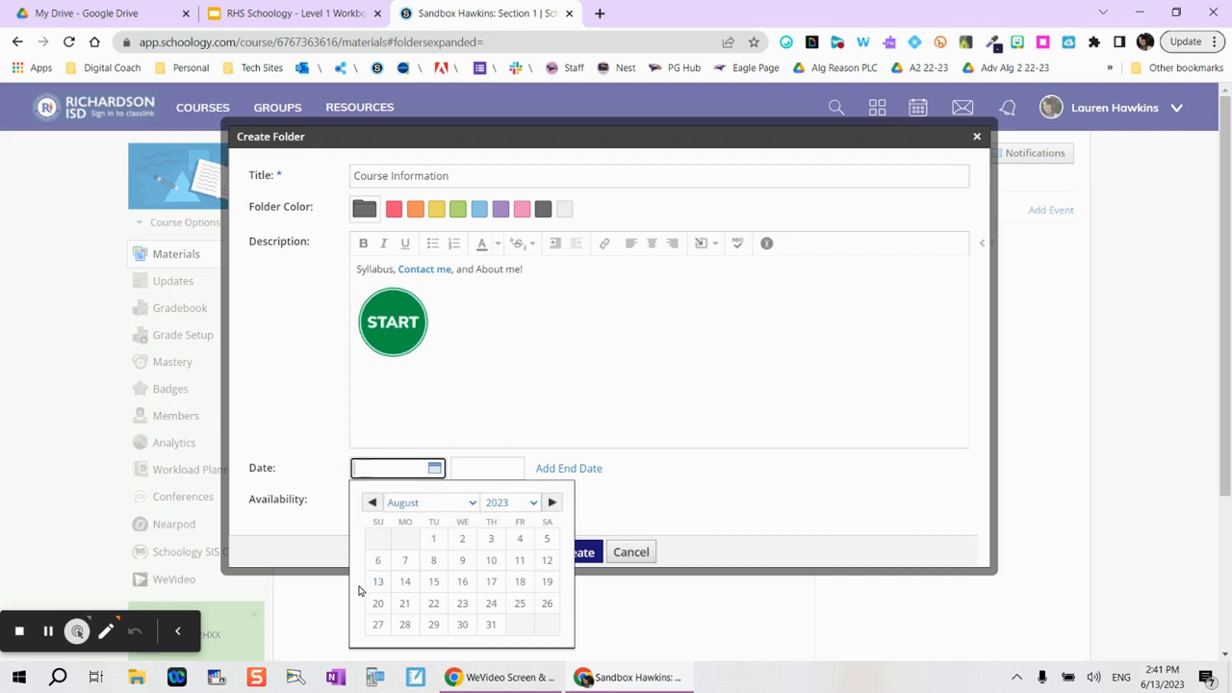
click(406, 585)
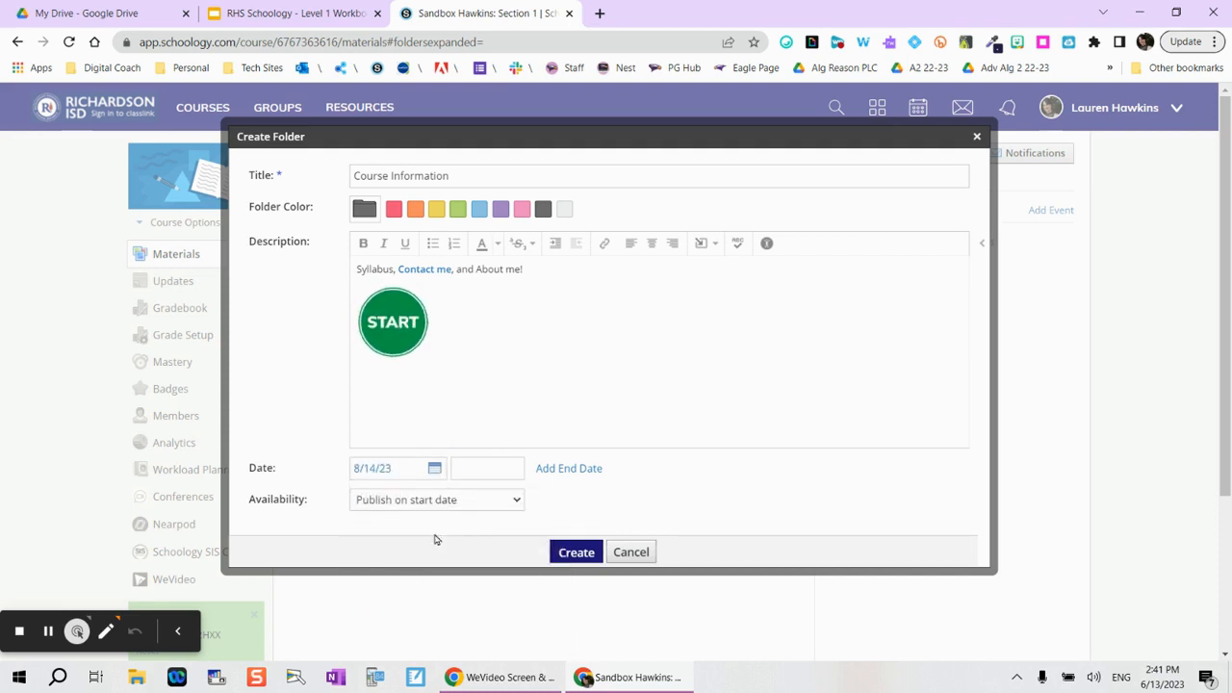
click(494, 467)
click(493, 467)
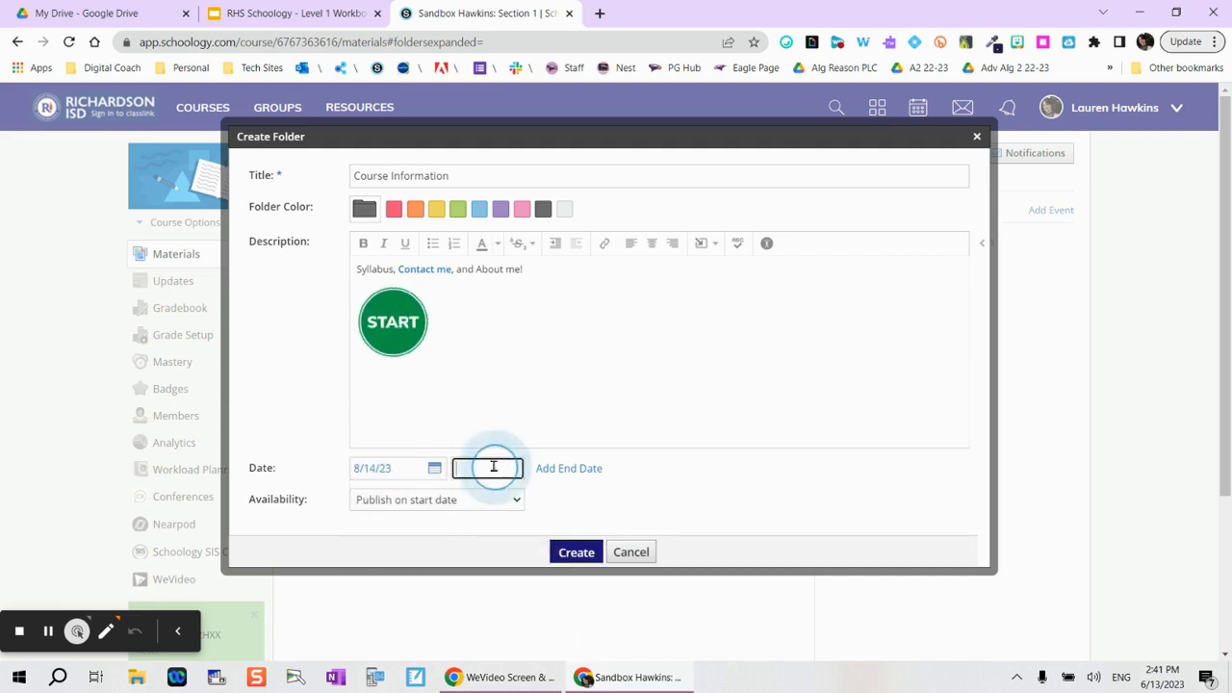
click(489, 505)
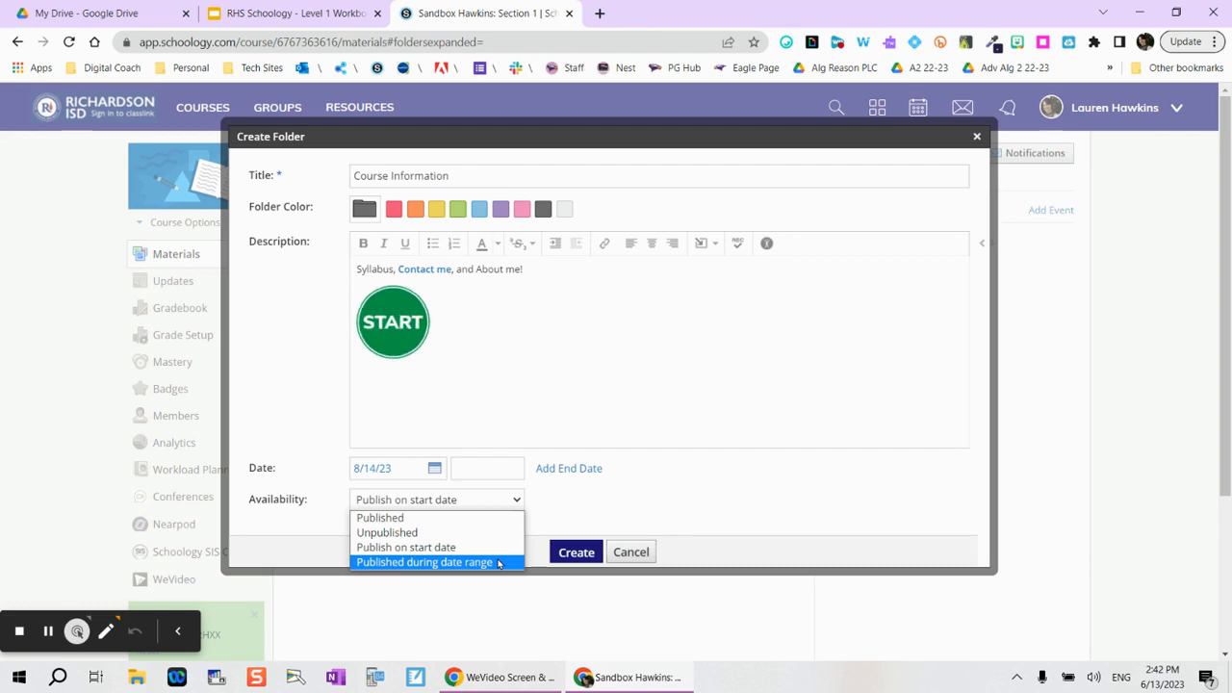
click(714, 511)
click(576, 556)
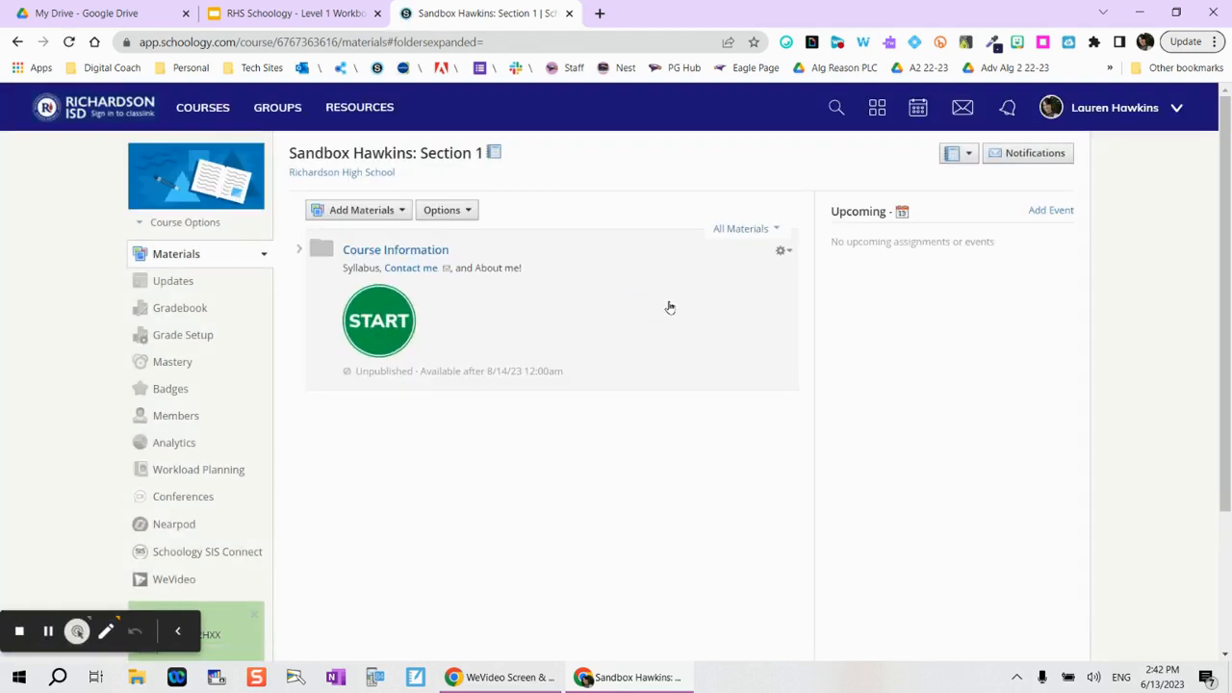
Step: Add a new folder below Course Information and title it 'Unit 1 | Title'
click(359, 211)
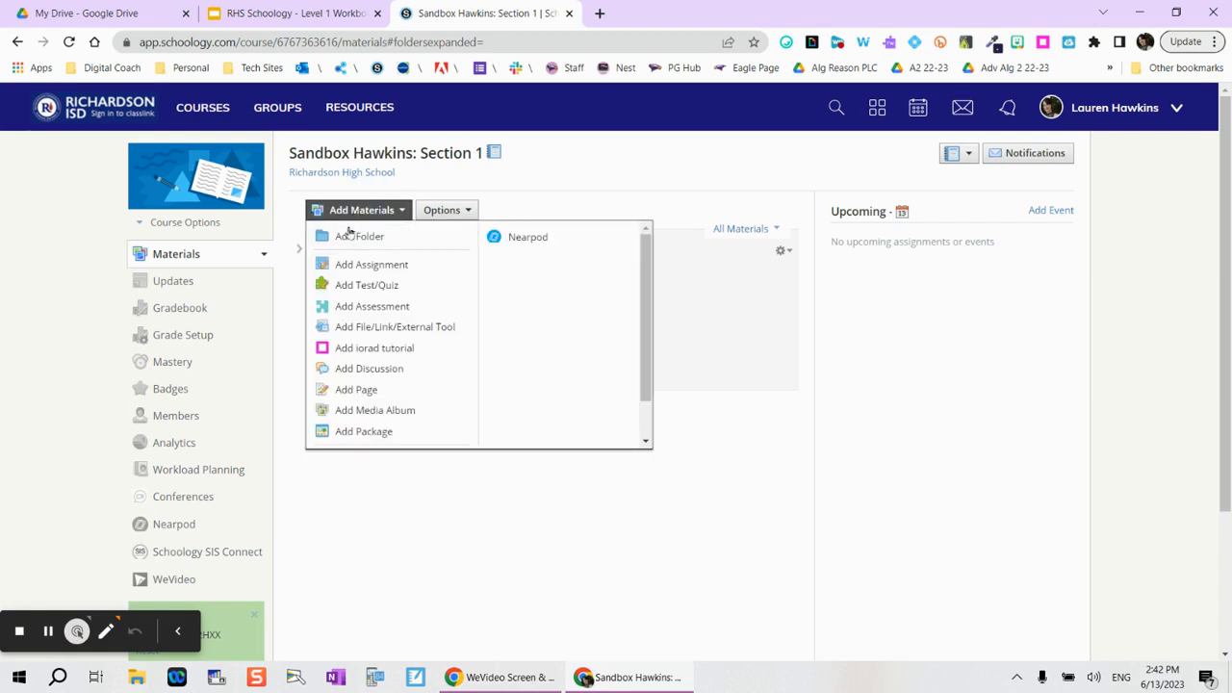
click(717, 433)
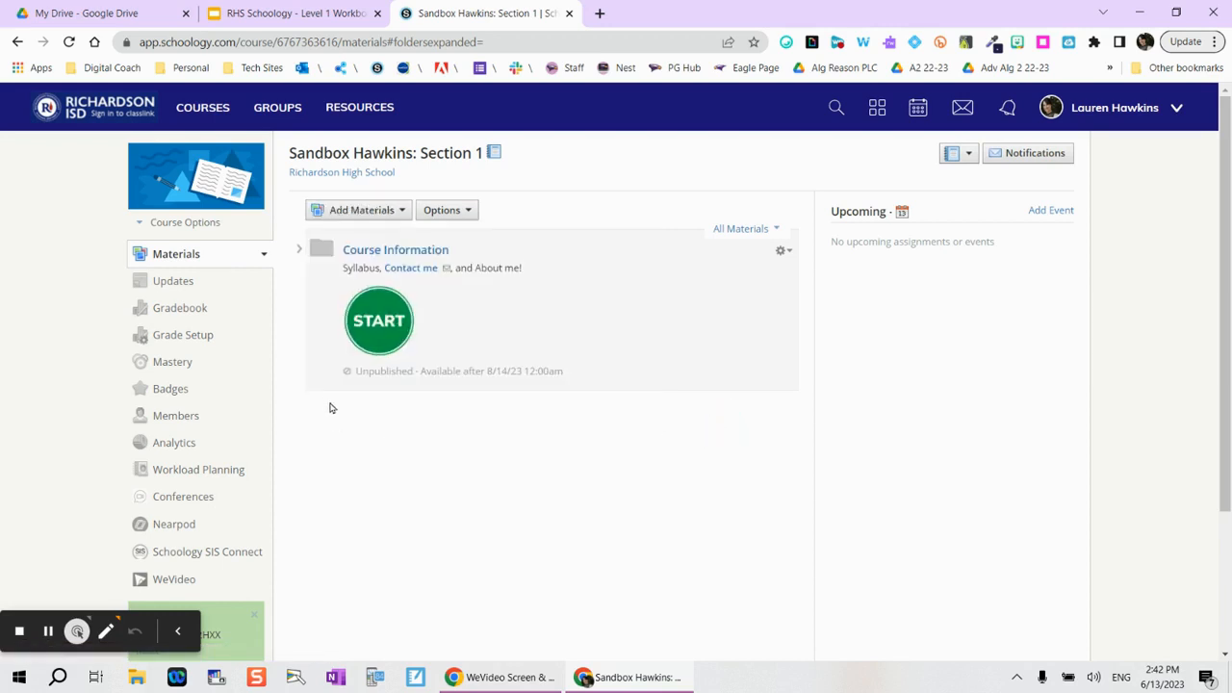
click(314, 230)
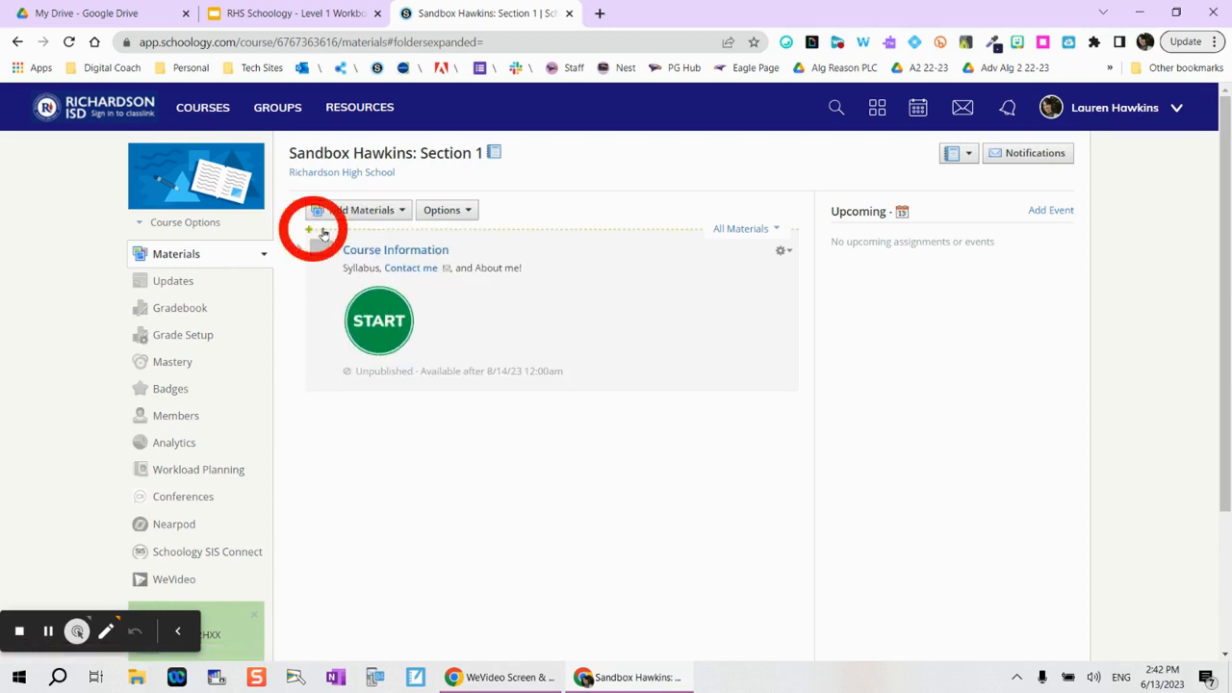
click(310, 395)
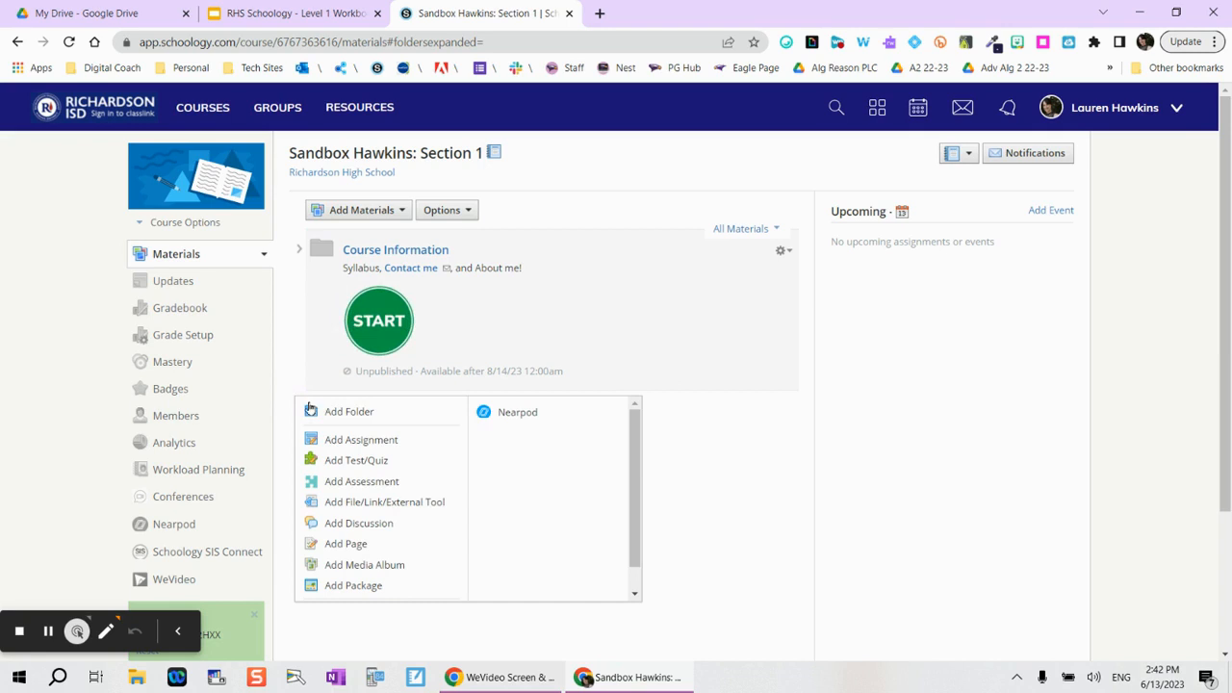
click(315, 412)
text(Unit 1 | Title)
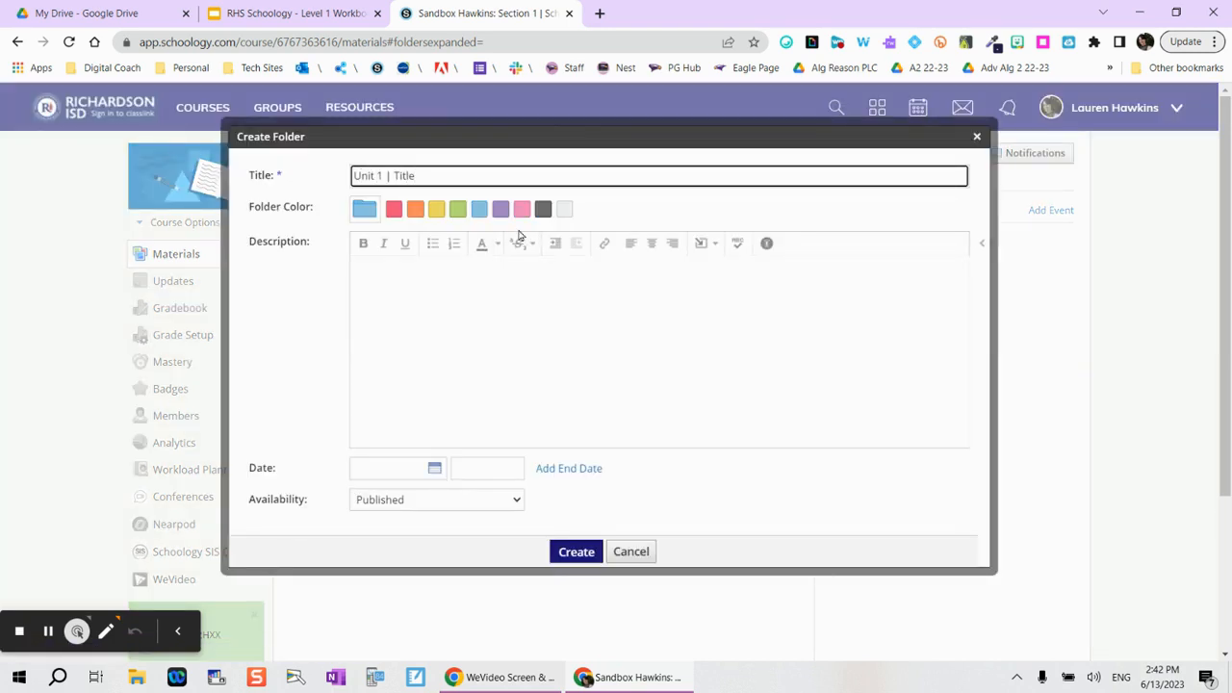
Step: Make the folder green, describe it 'Topics, Descriptions, TEKS', keep it Published, and create it
click(458, 210)
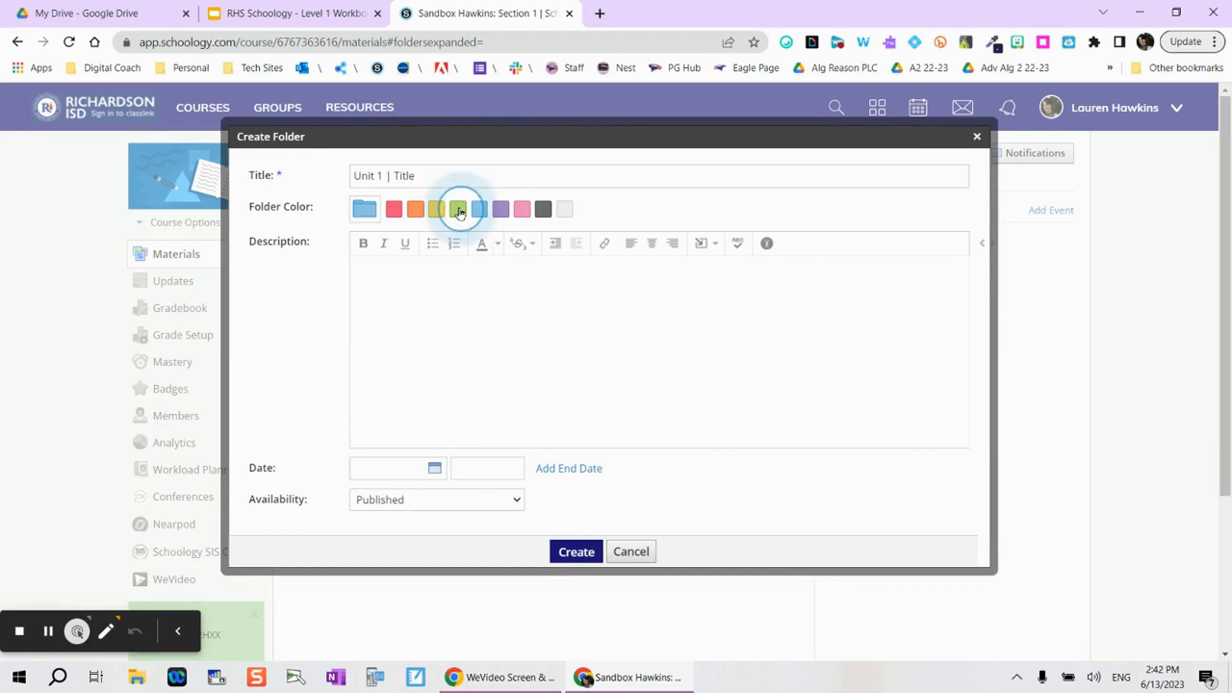
click(435, 289)
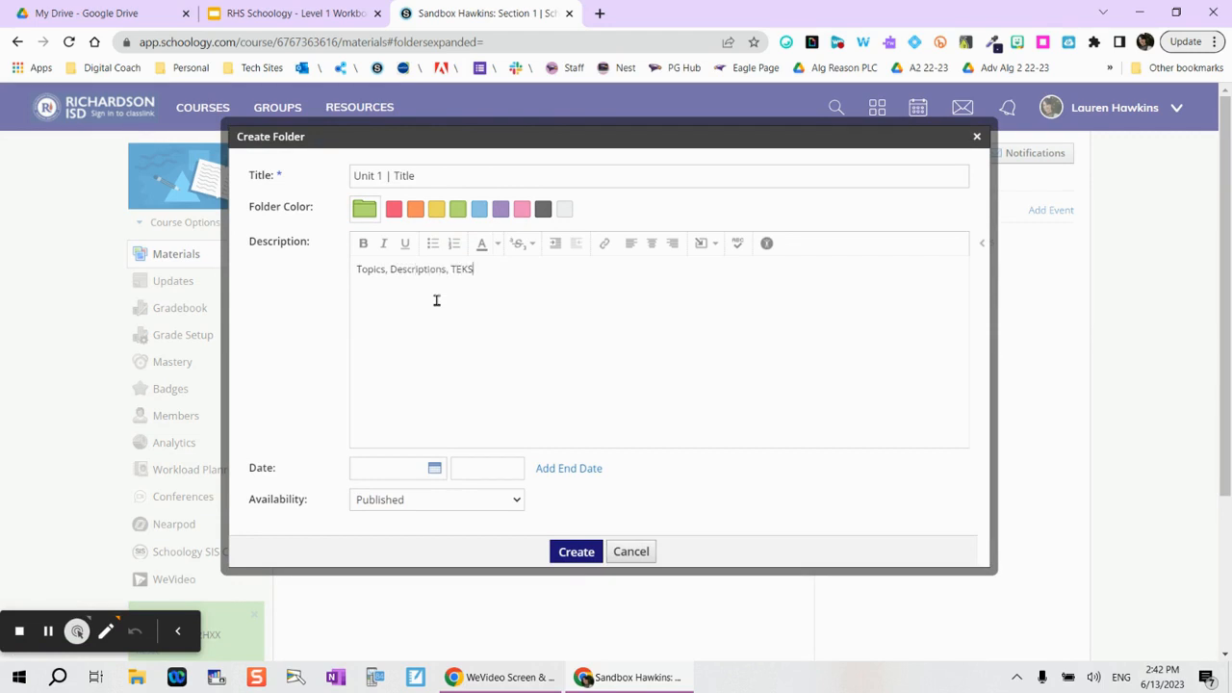
click(460, 504)
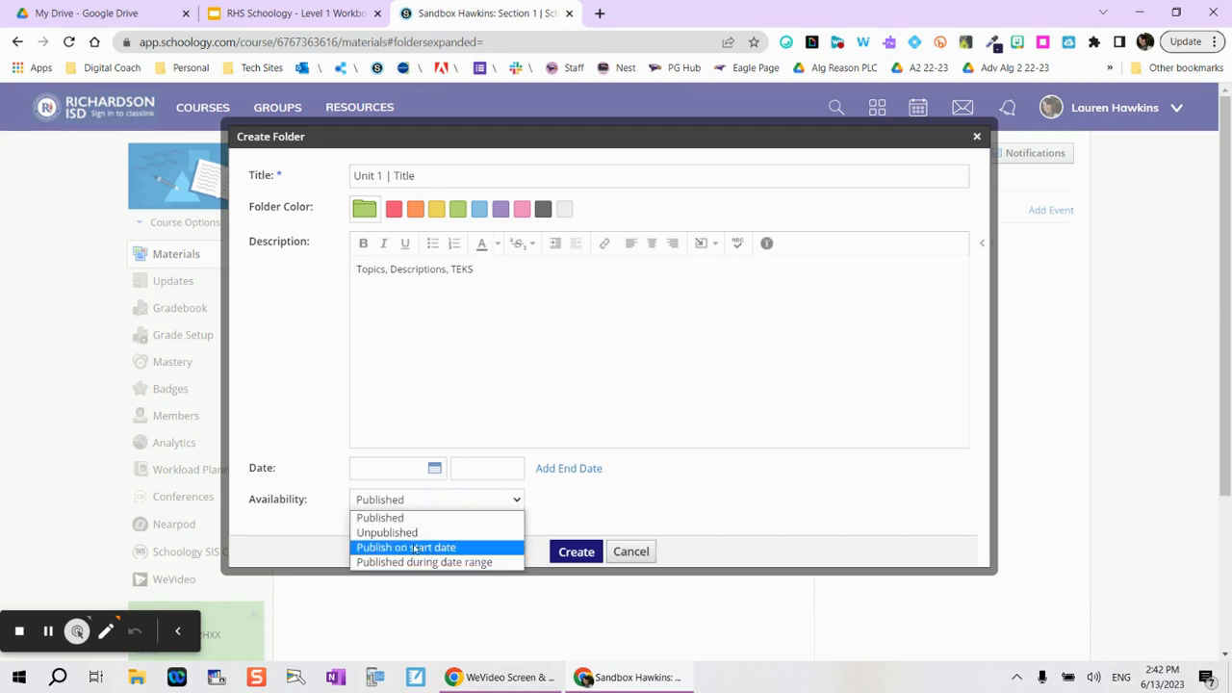
click(412, 533)
click(422, 503)
click(416, 518)
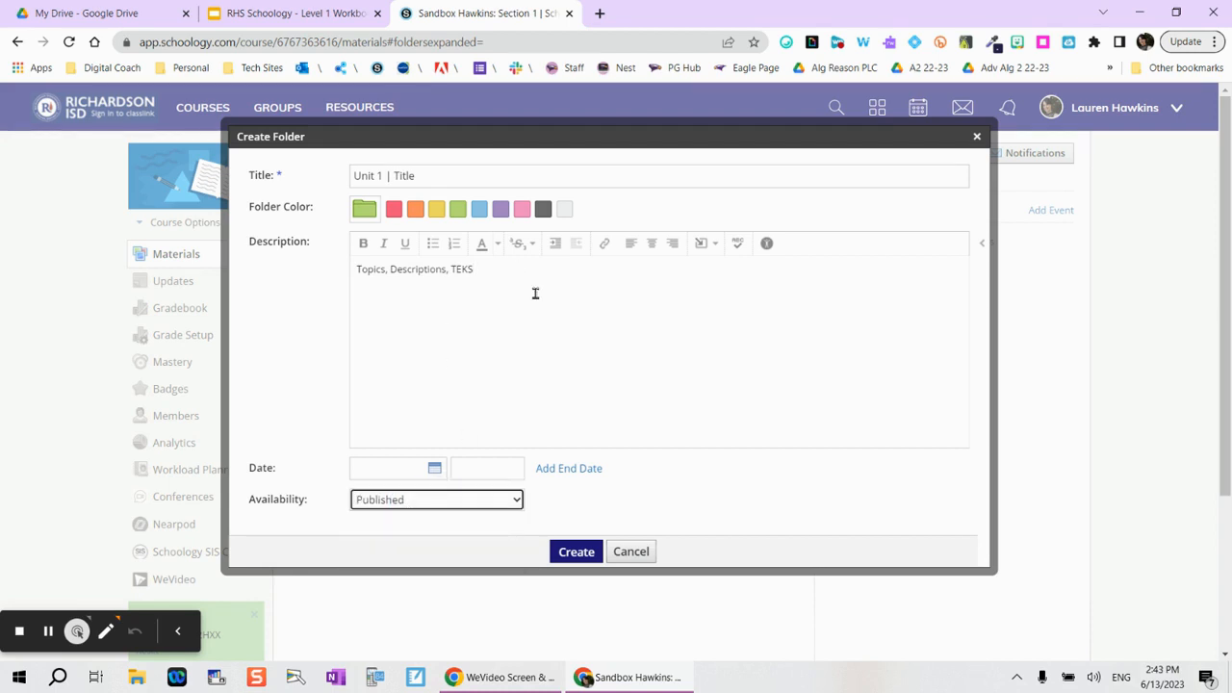
click(498, 246)
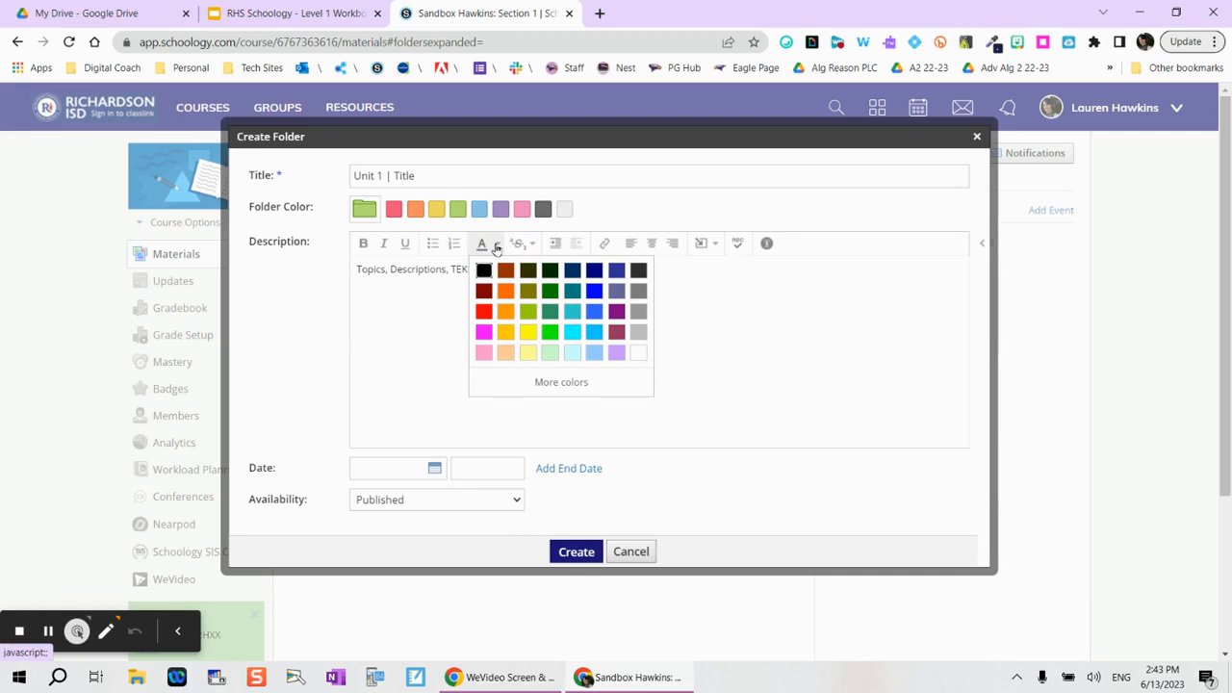
click(407, 301)
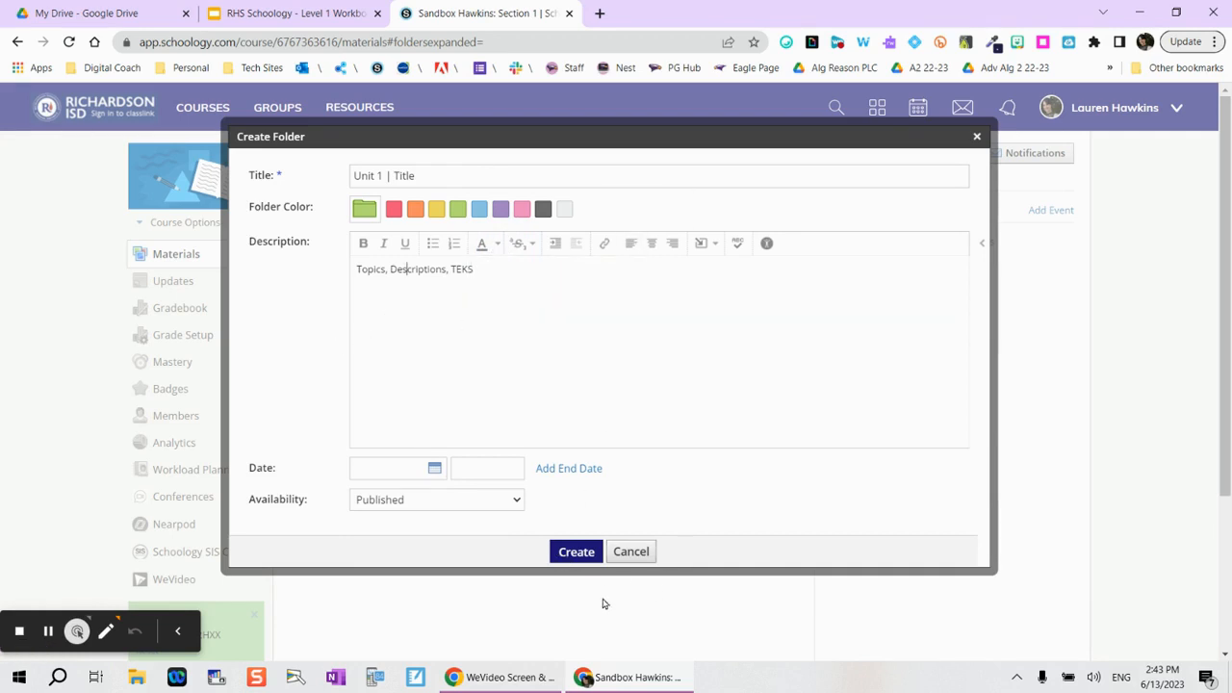
click(576, 552)
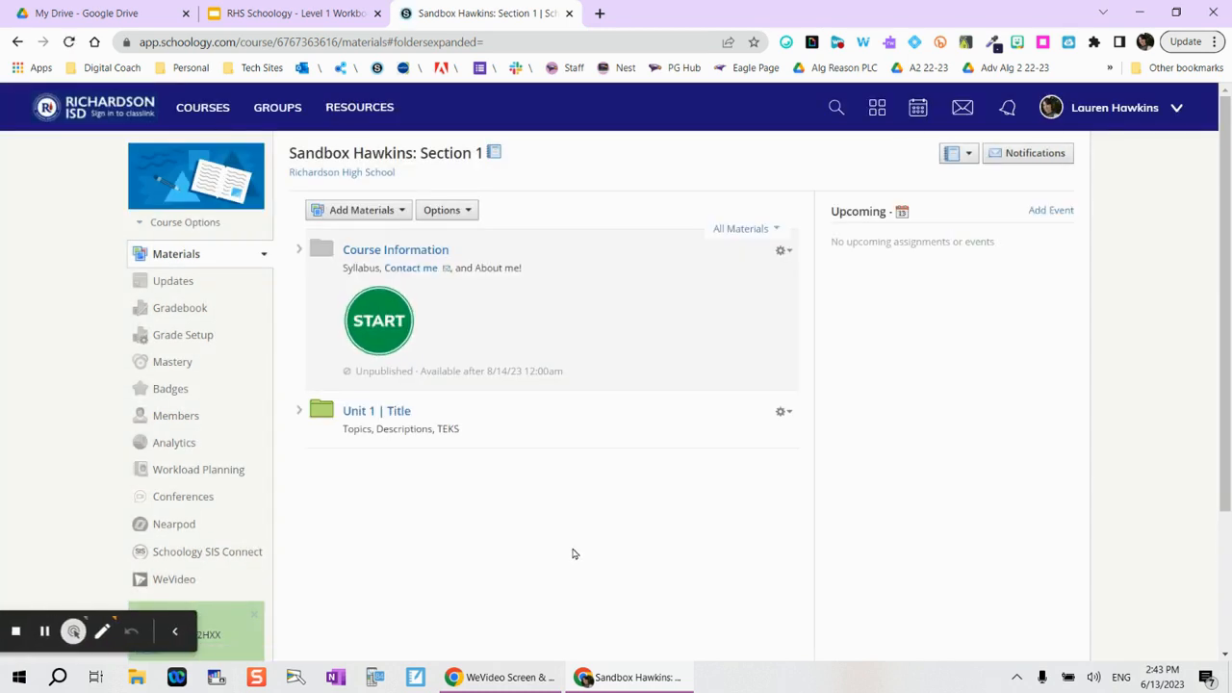
Step: Drag the Unit 1 | Title folder above Course Information and open its empty folder page
click(308, 227)
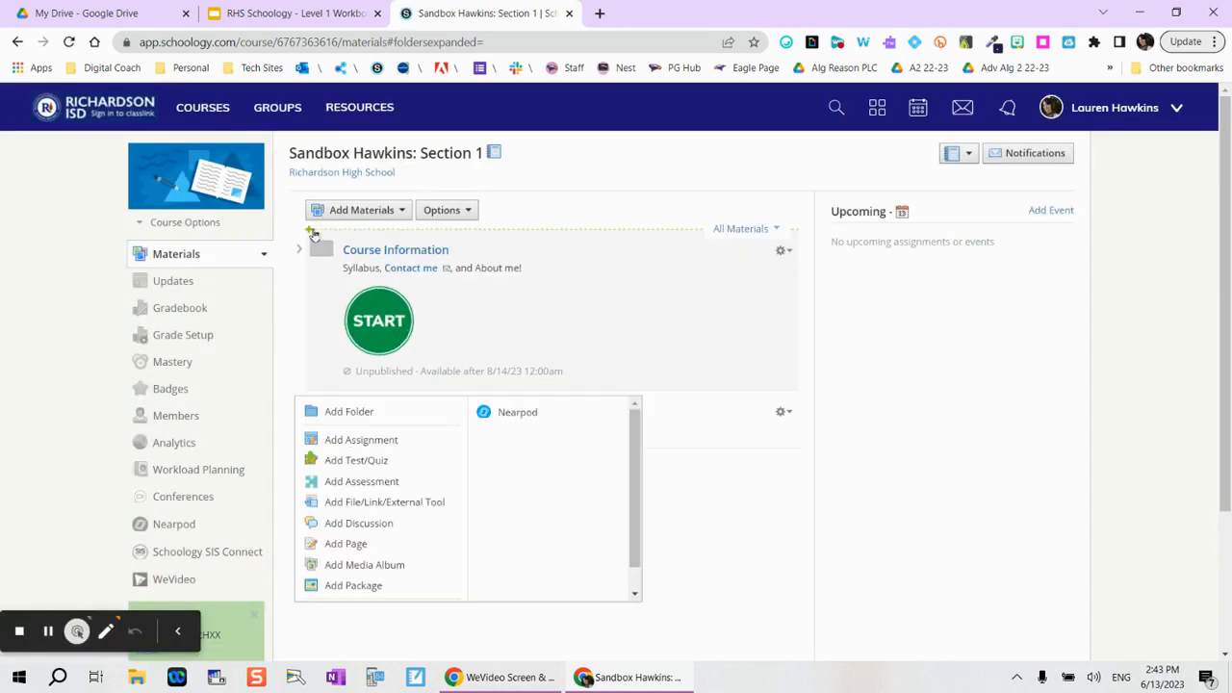
click(755, 467)
click(320, 412)
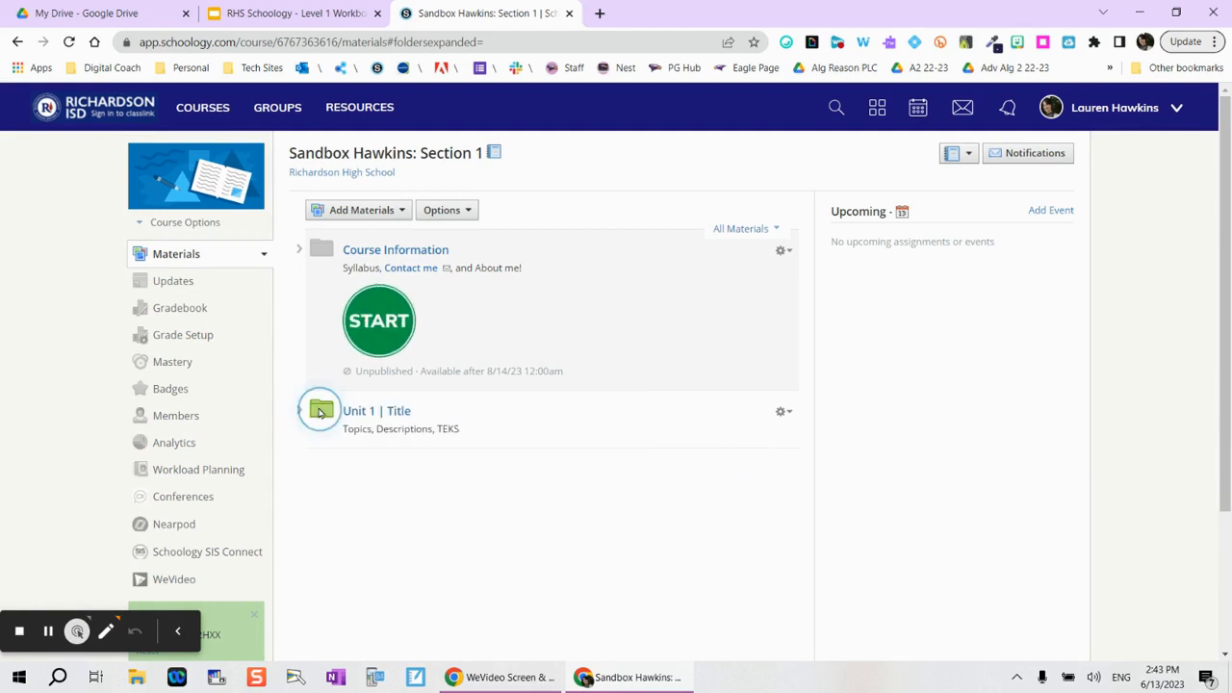
drag(320, 412, 327, 255)
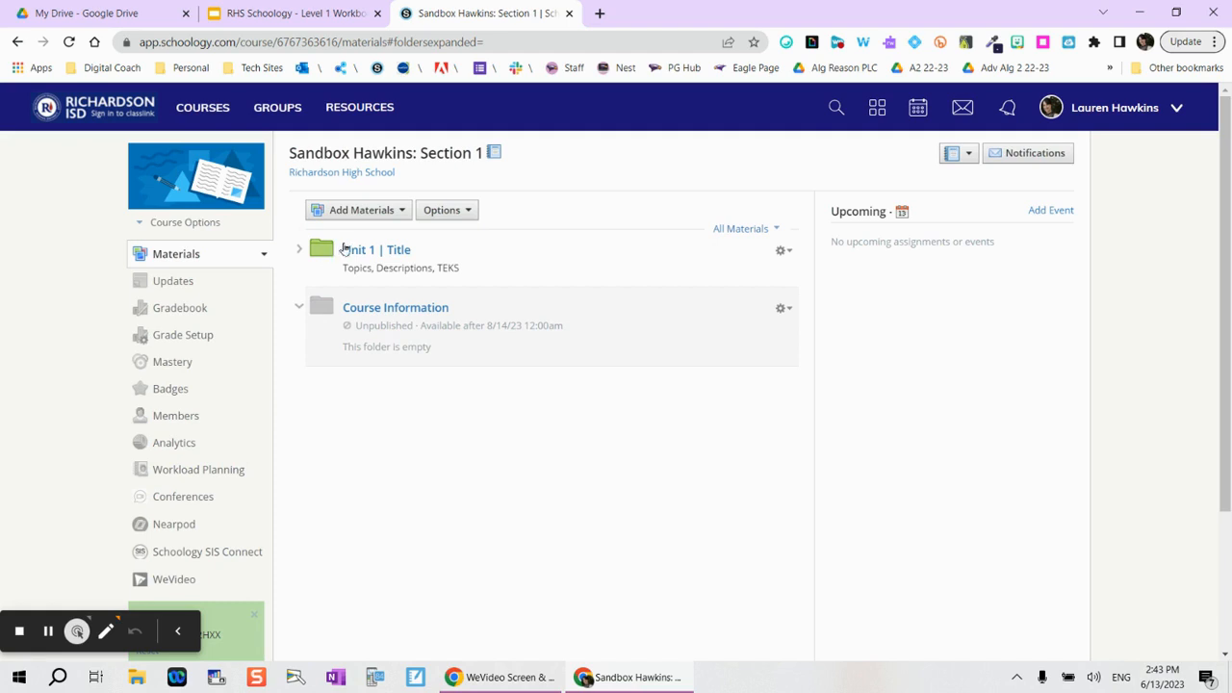
click(368, 253)
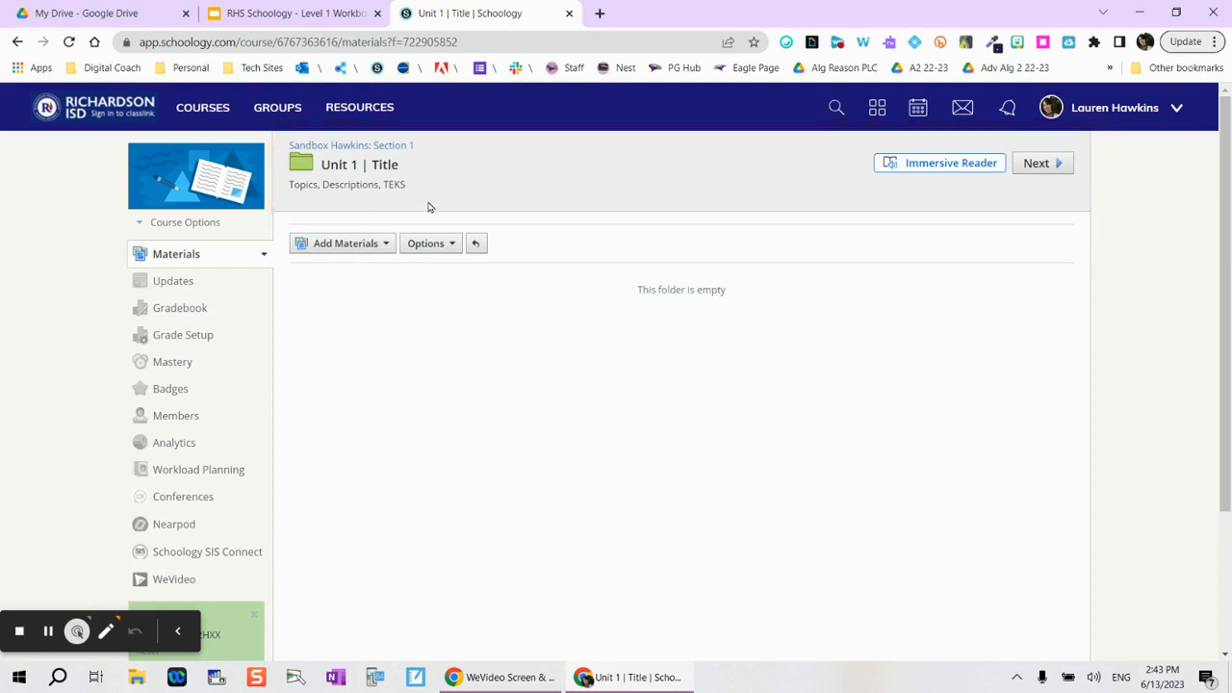
Step: Check the Add Materials options in Unit 1 | Title, then return to the sandbox course's Materials page
click(336, 245)
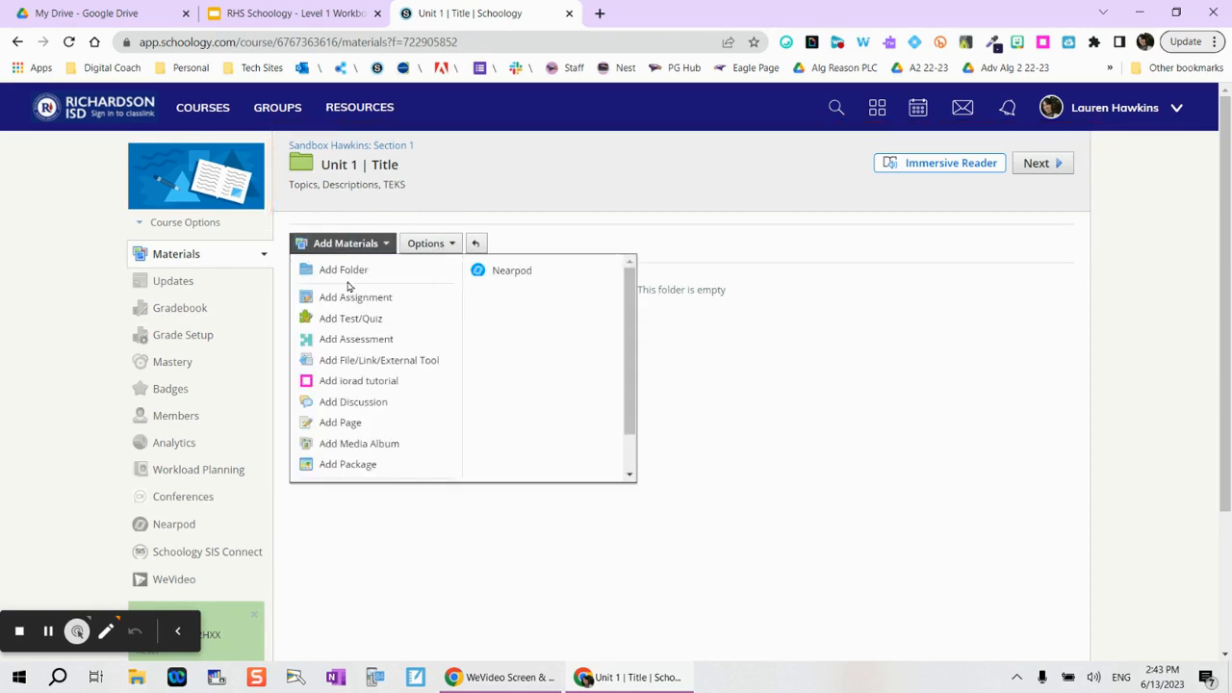
click(389, 241)
click(370, 147)
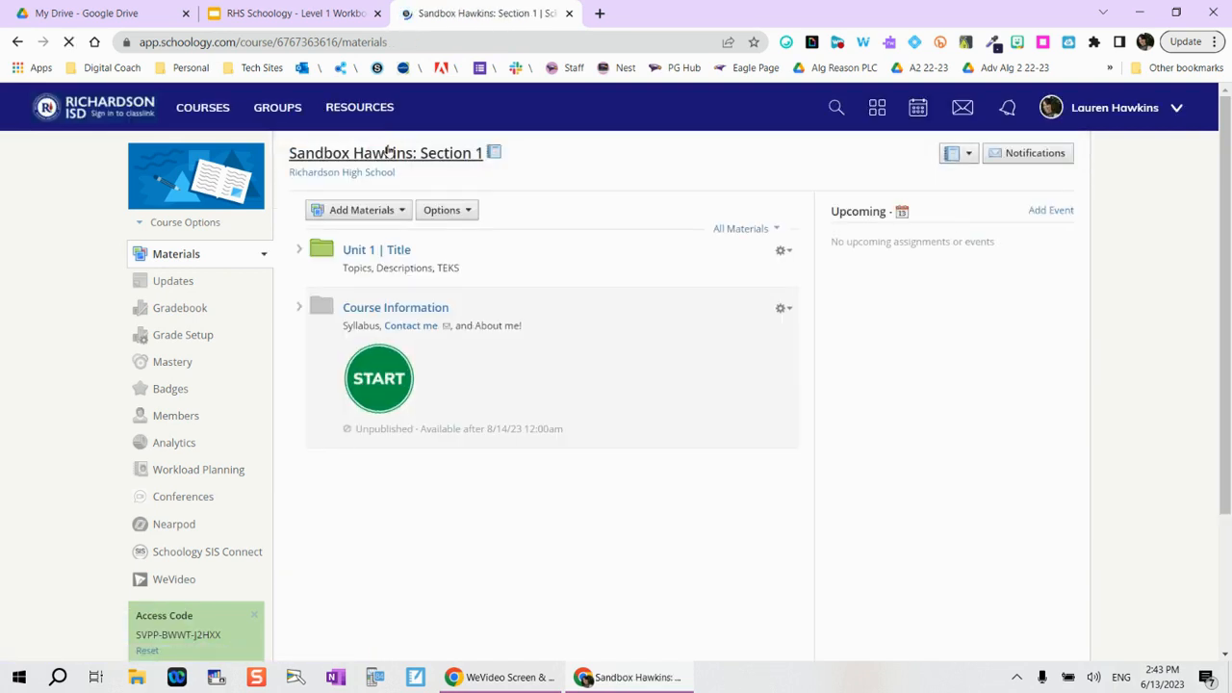
Step: Review the Unit 1 | Title folder's gear actions, then open the course Options menu
click(784, 251)
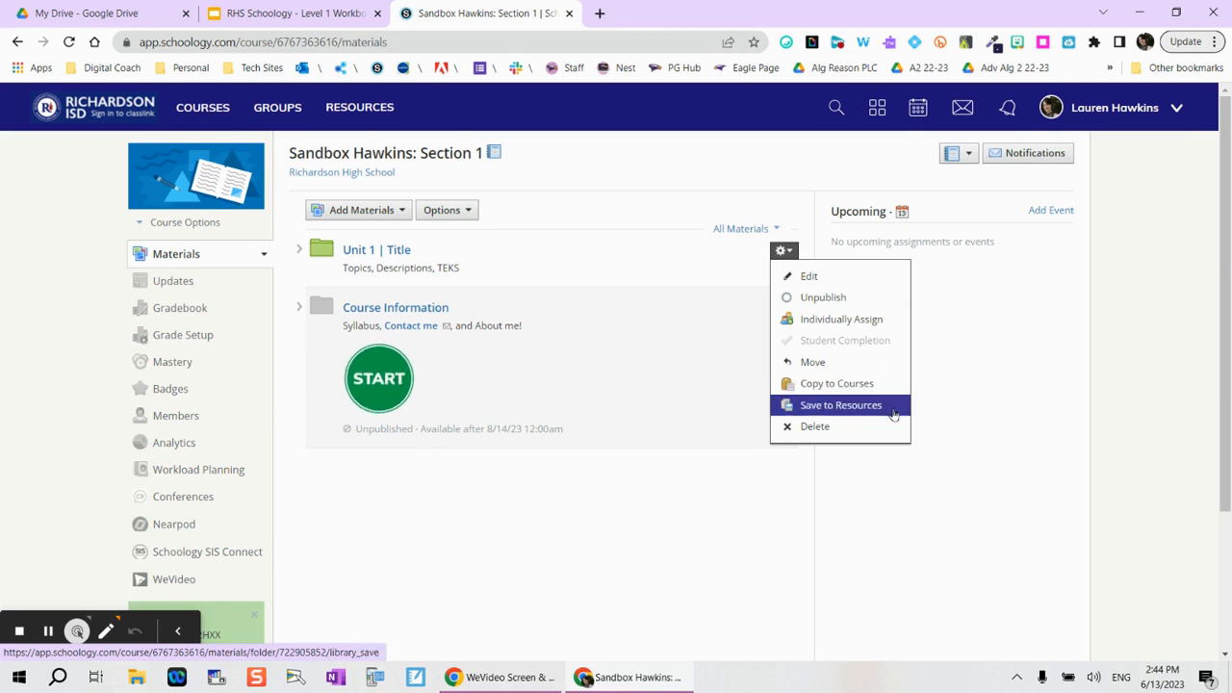
click(649, 257)
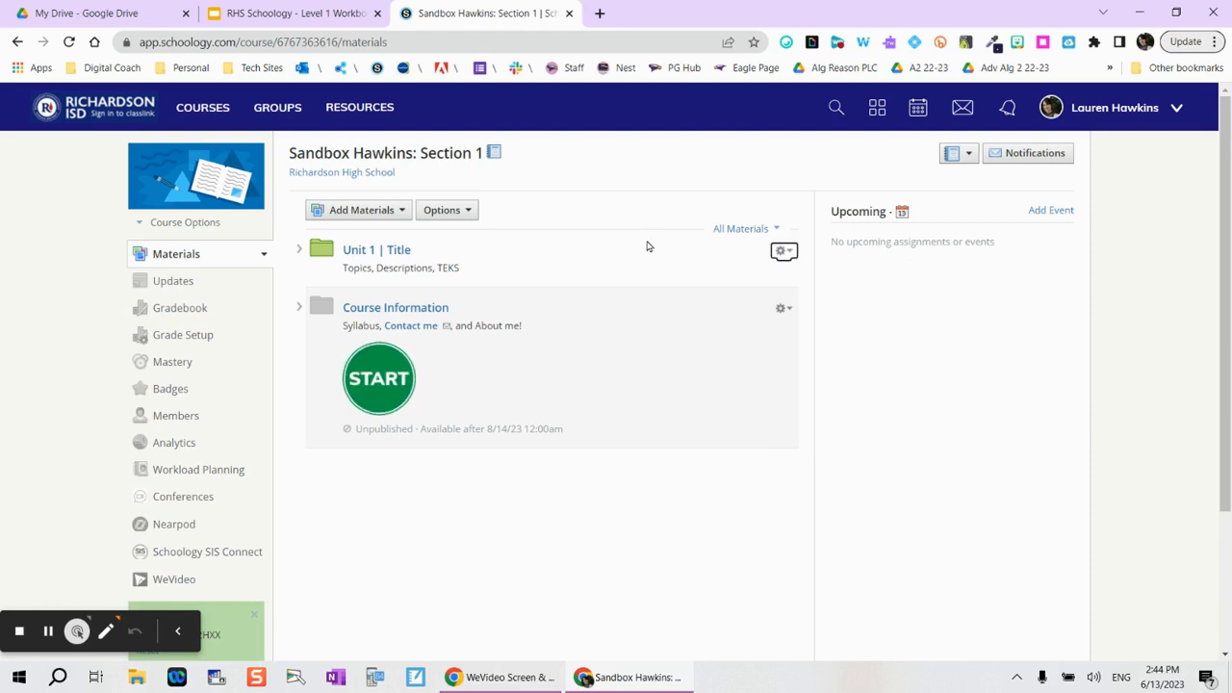
click(467, 214)
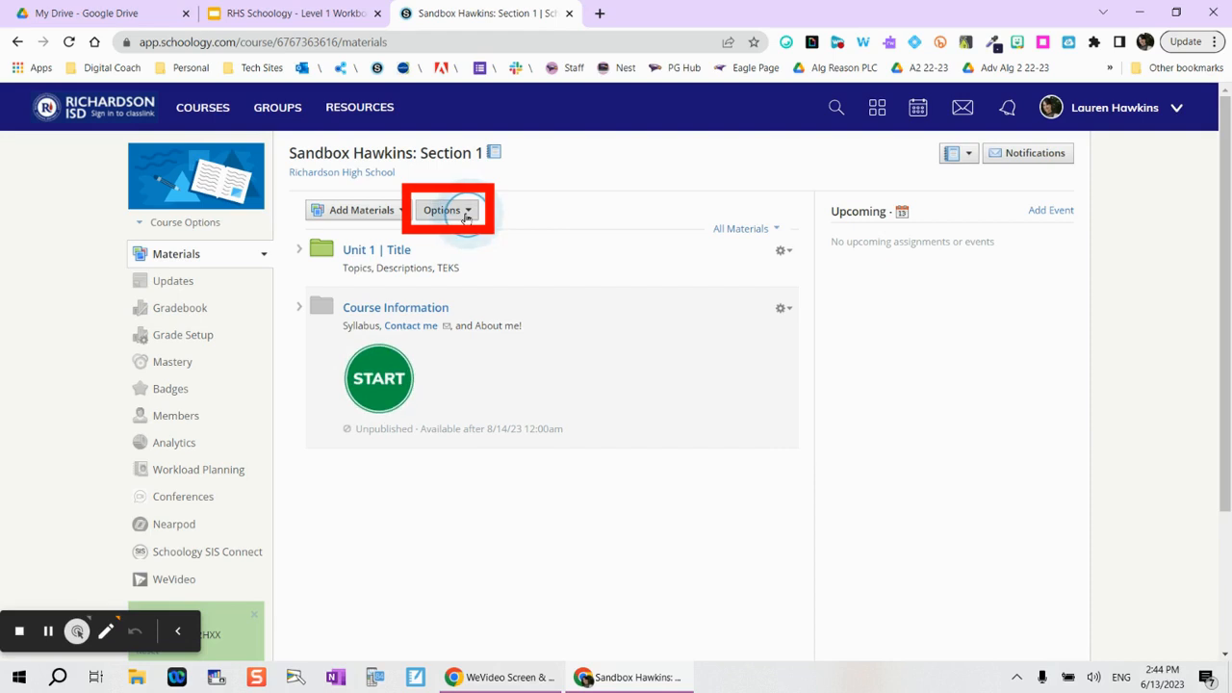